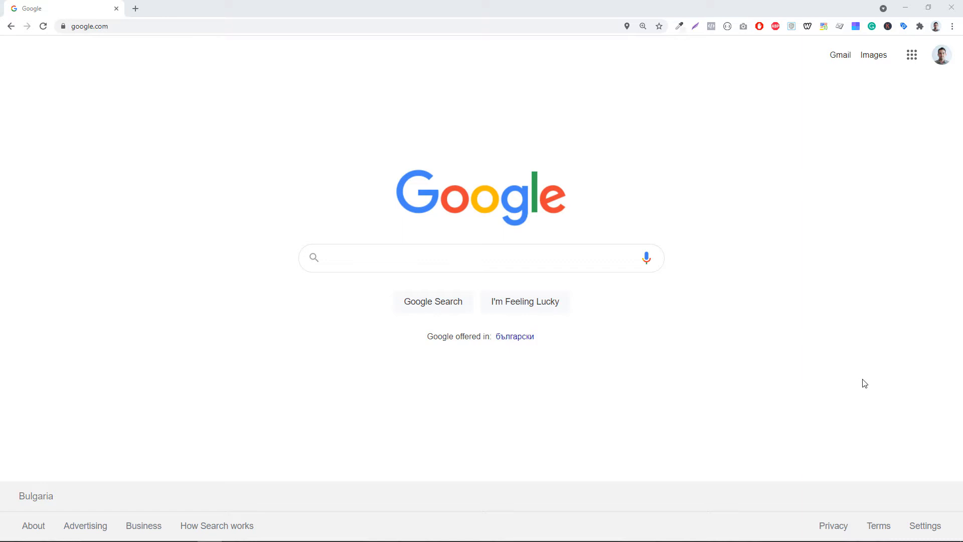
- Type rose water into the Google search box to view its autocomplete suggestions
{"action": "left_click", "coordinate": [542, 260]}
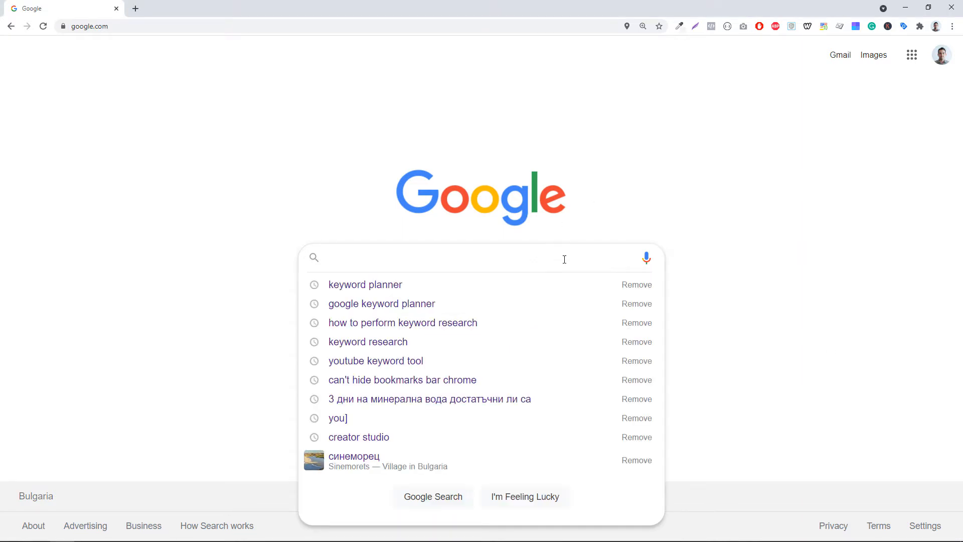
{"action": "type", "text": "rose wate"}
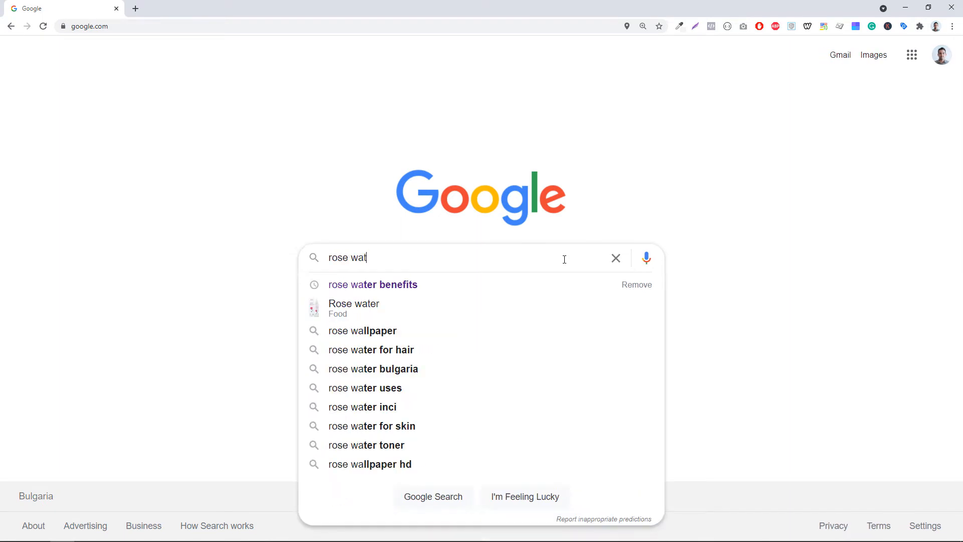
{"action": "type", "text": "r"}
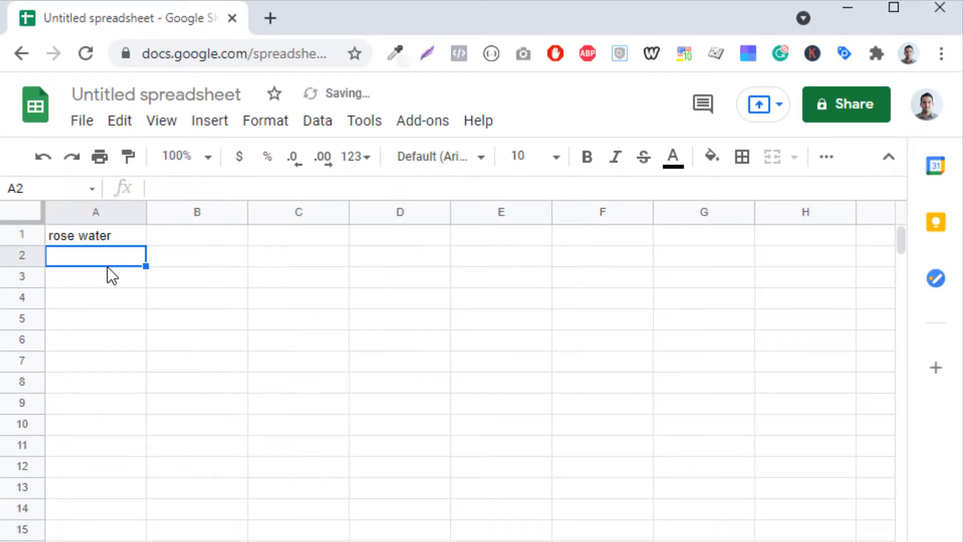
- Enter rose water for hair, rose water bulgaria, rose water uses and rose water inci in column A below rose water
{"action": "type", "text": "rose water for hair"}
{"action": "key", "text": "Return"}
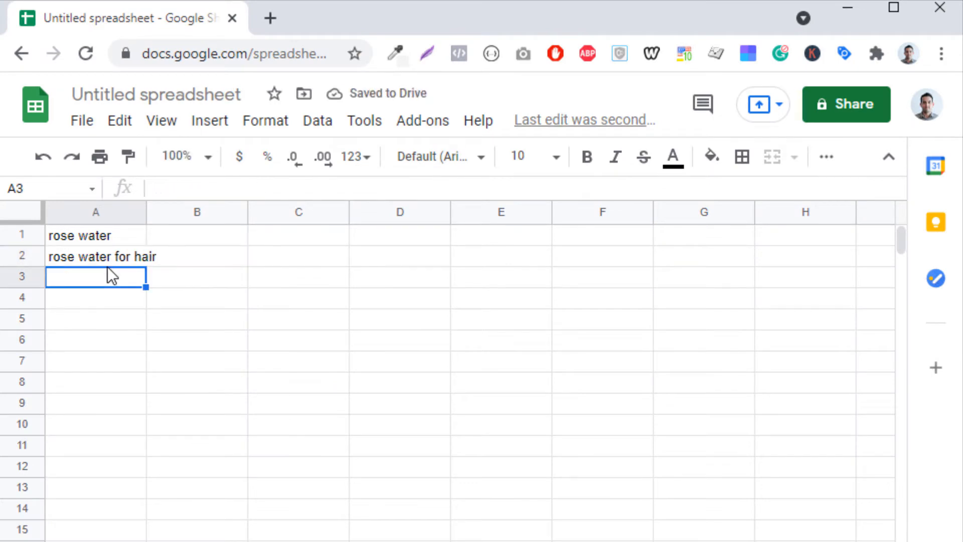
{"action": "type", "text": "rose water bulgaria"}
{"action": "key", "text": "Return"}
{"action": "type", "text": "rose water uses"}
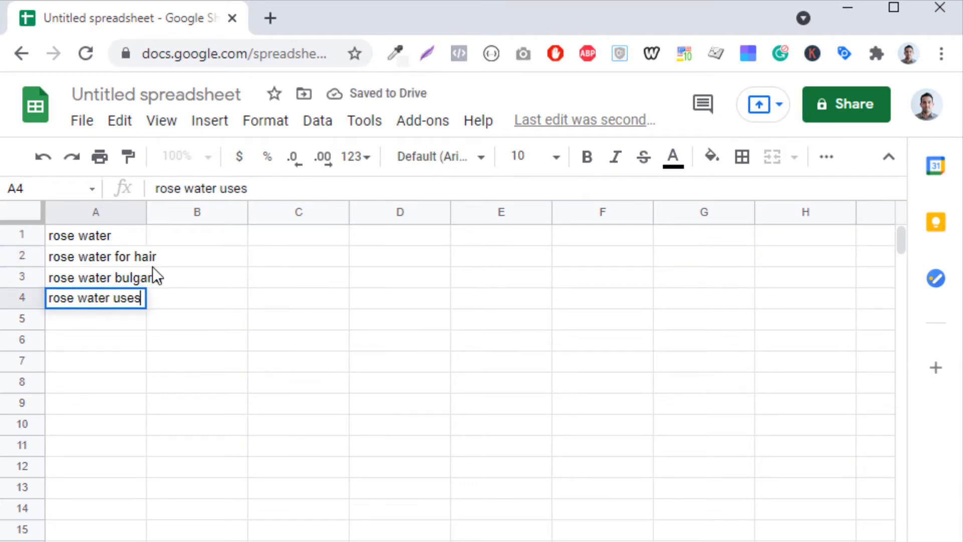
{"action": "key", "text": "Return"}
{"action": "type", "text": "rose water inci"}
{"action": "key", "text": "Return"}
- Continue column A with rose water for skin, rose water toner, rose water spray and rose water price
{"action": "type", "text": "rose water for skin"}
{"action": "key", "text": "Return"}
{"action": "type", "text": "rose water toner"}
{"action": "key", "text": "Return"}
{"action": "type", "text": "rose water spray"}
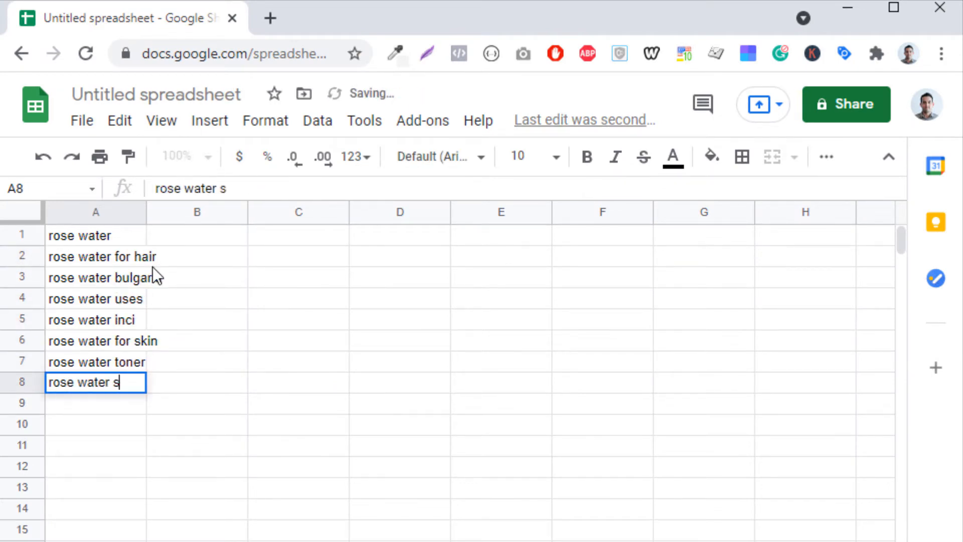
{"action": "key", "text": "Return"}
{"action": "type", "text": "rose water price"}
{"action": "key", "text": "Return"}
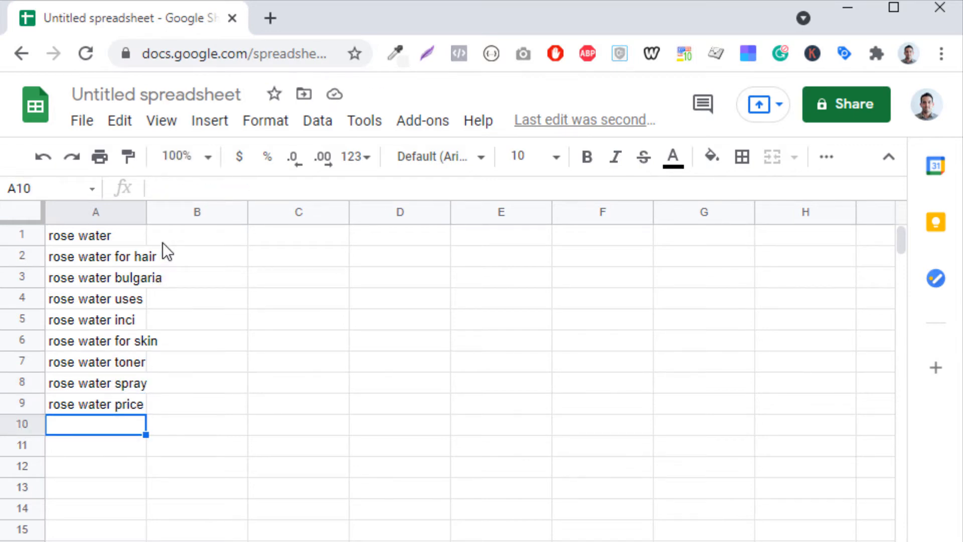
- Auto-fit column A to its contents and insert an empty row above row 1
{"action": "double_click", "coordinate": [146, 209]}
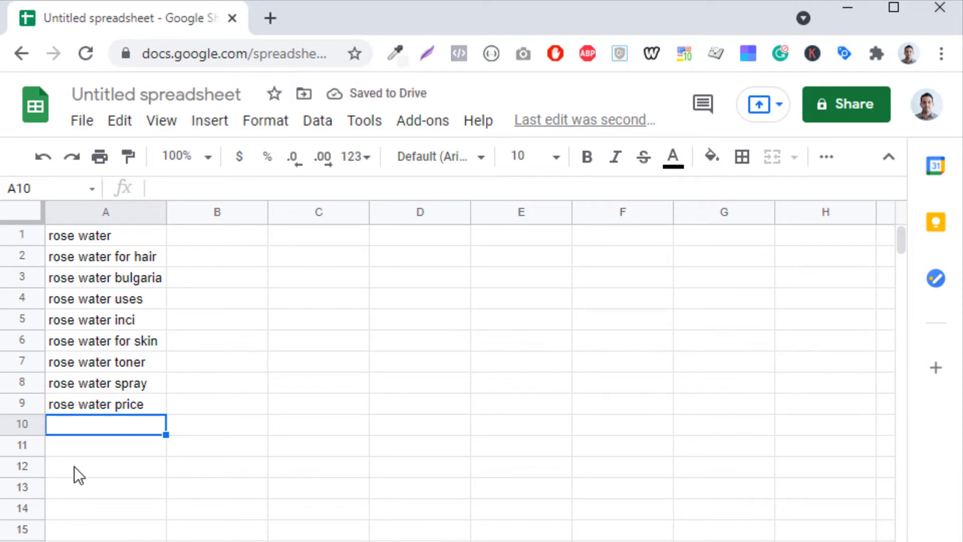
{"action": "right_click", "coordinate": [26, 235]}
{"action": "left_click", "coordinate": [137, 400]}
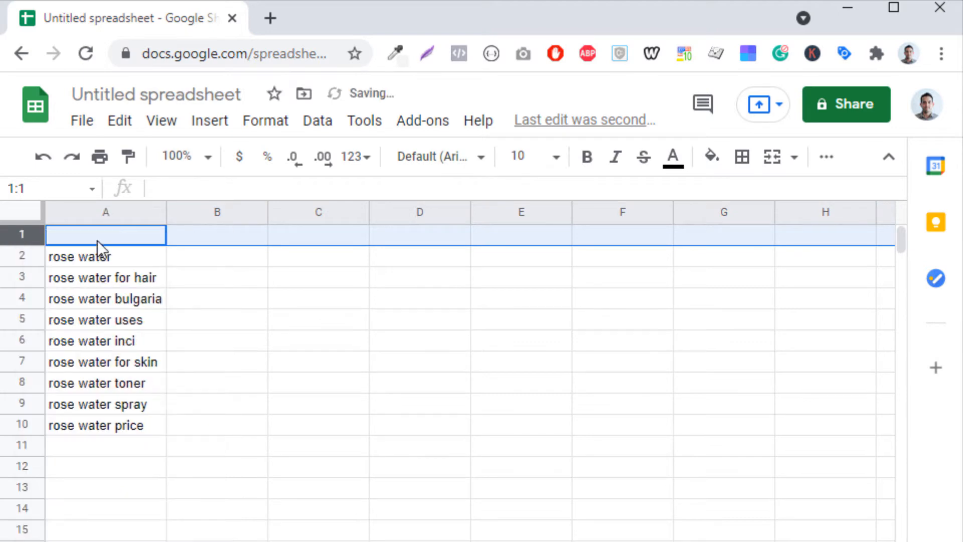
- Add the headers Keyword in A1 and S.volume in B1
{"action": "left_click", "coordinate": [97, 240]}
{"action": "type", "text": "Ke"}
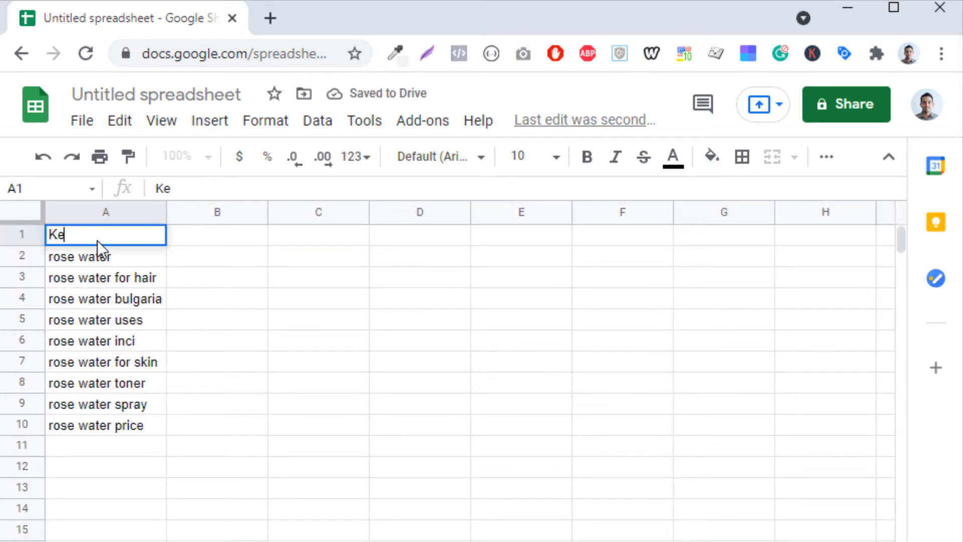
{"action": "type", "text": "yword"}
{"action": "key", "text": "Tab"}
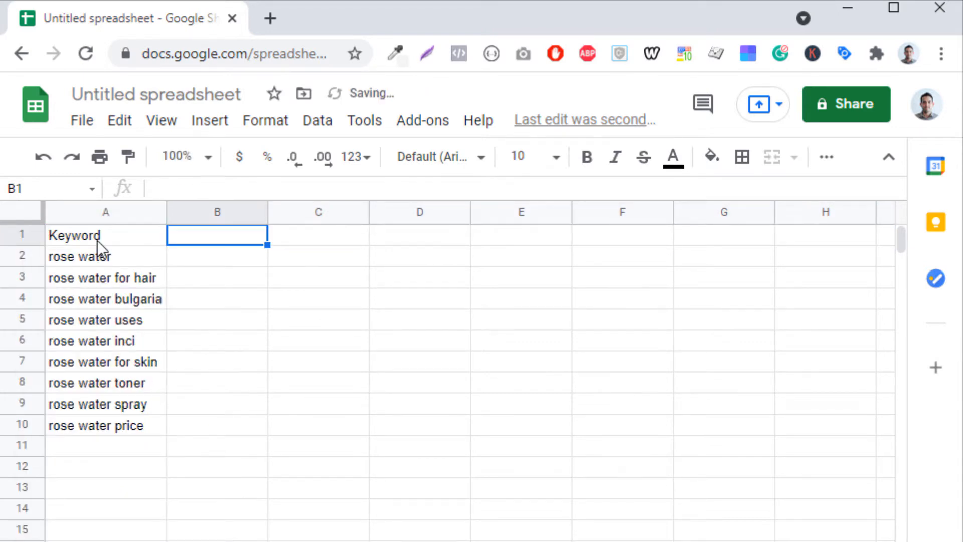
{"action": "type", "text": "S.volume"}
{"action": "key", "text": "Return"}
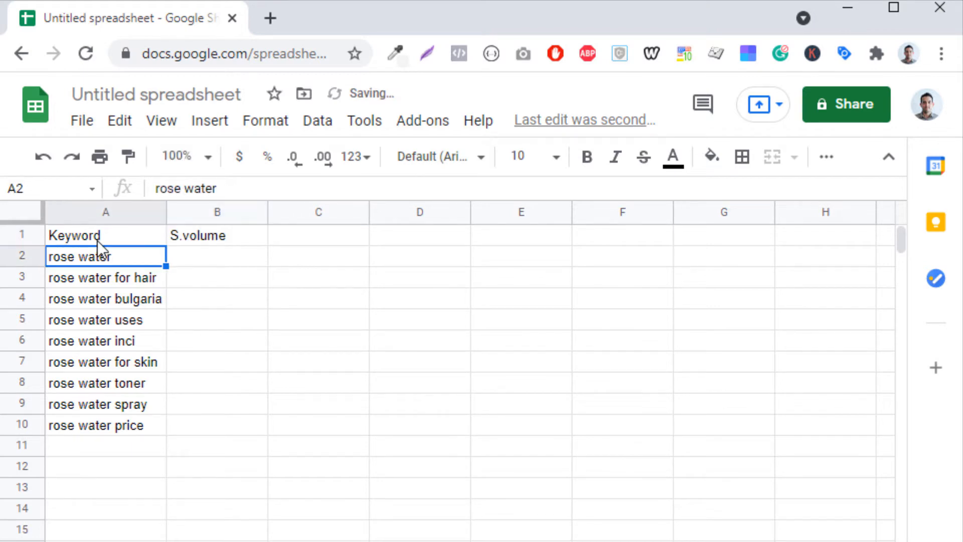
- Make the header cells A1 and B1 bold
{"action": "left_click", "coordinate": [98, 240]}
{"action": "key", "text": "shift+Right"}
{"action": "key", "text": "ctrl+b"}
{"action": "key", "text": "Down"}
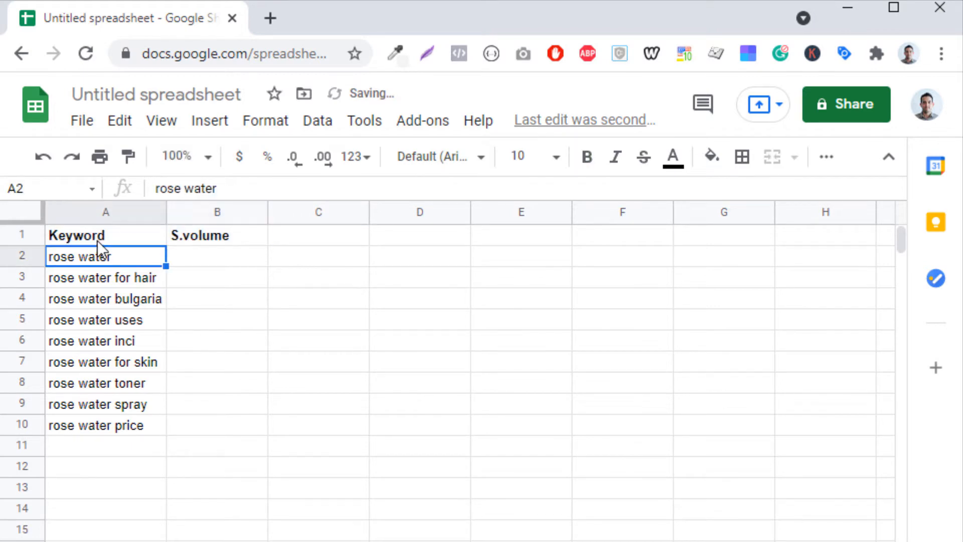
- Run a Google search for rose water in the browser window beside the spreadsheet
{"action": "left_click", "coordinate": [174, 426]}
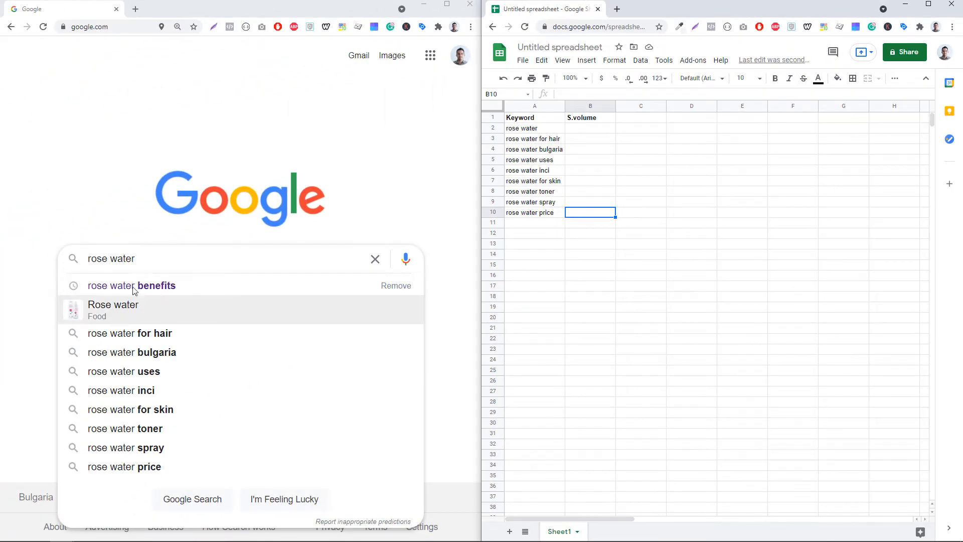
{"action": "left_click", "coordinate": [263, 257]}
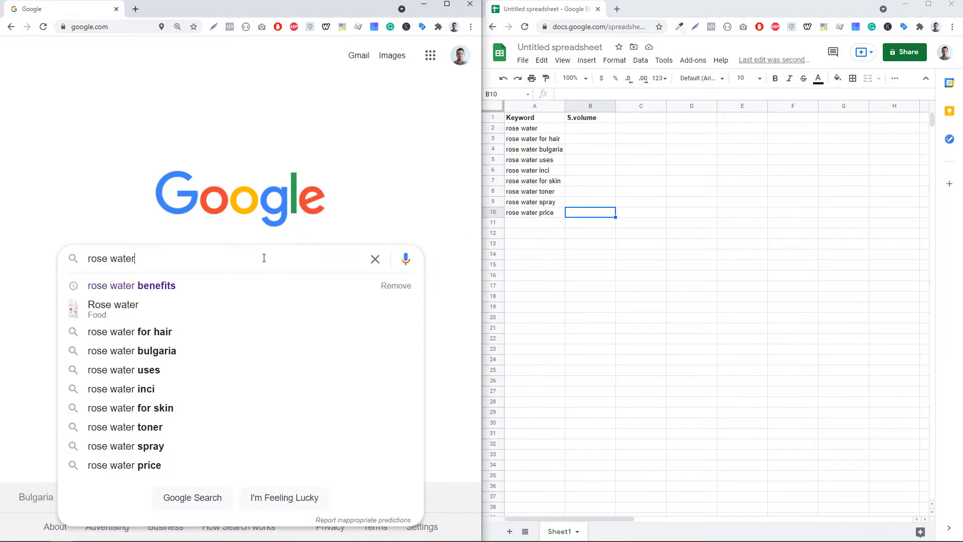
{"action": "key", "text": "Return"}
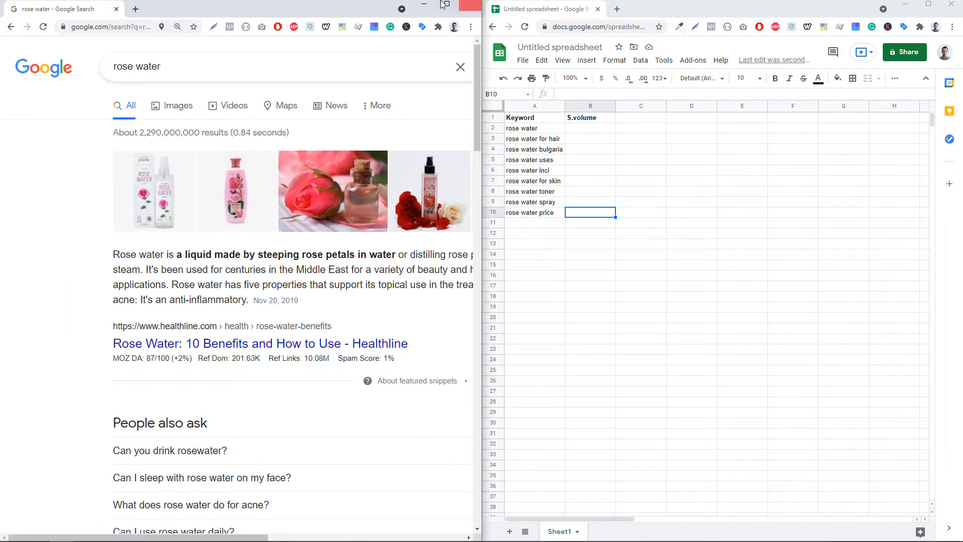
- Maximize the browser and scroll through the rose water results down to the related searches
{"action": "left_click", "coordinate": [444, 4]}
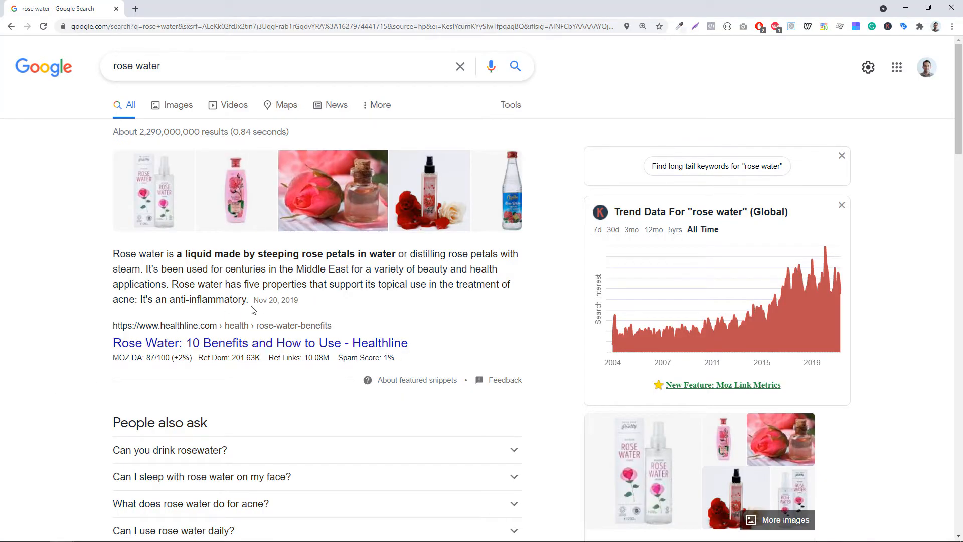
{"action": "scroll", "coordinate": [254, 310], "scroll_direction": "down", "scroll_amount": 4}
{"action": "scroll", "coordinate": [318, 348], "scroll_direction": "up", "scroll_amount": 2}
{"action": "scroll", "coordinate": [318, 348], "scroll_direction": "down", "scroll_amount": 2}
{"action": "scroll", "coordinate": [318, 348], "scroll_direction": "up", "scroll_amount": 4}
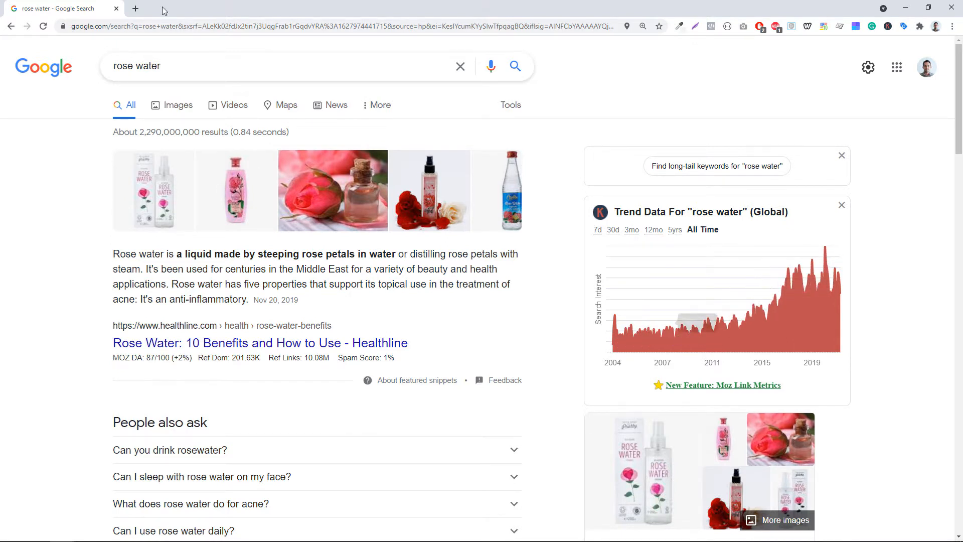
{"action": "left_click_drag", "start_coordinate": [201, 61], "coordinate": [56, 67]}
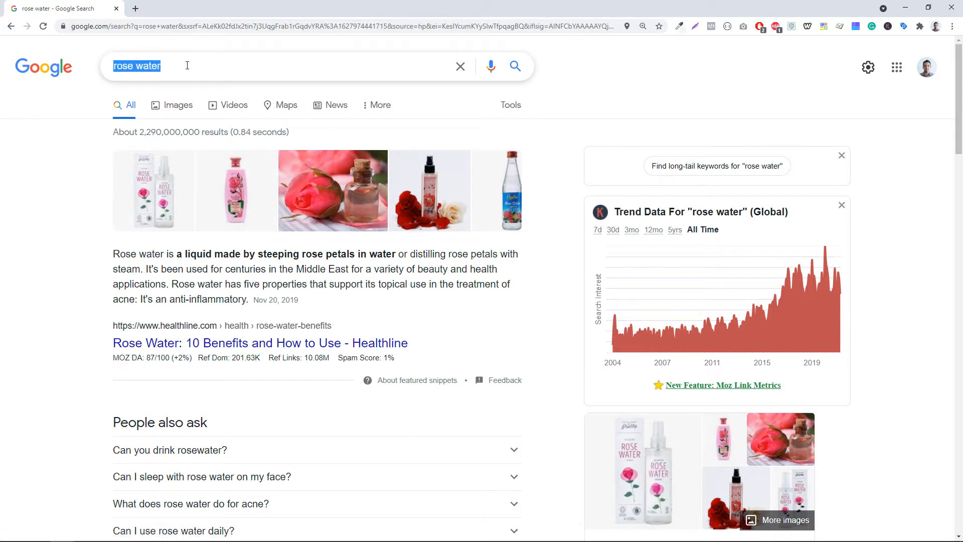
{"action": "left_click", "coordinate": [582, 77]}
{"action": "scroll", "coordinate": [557, 226], "scroll_direction": "down", "scroll_amount": 6}
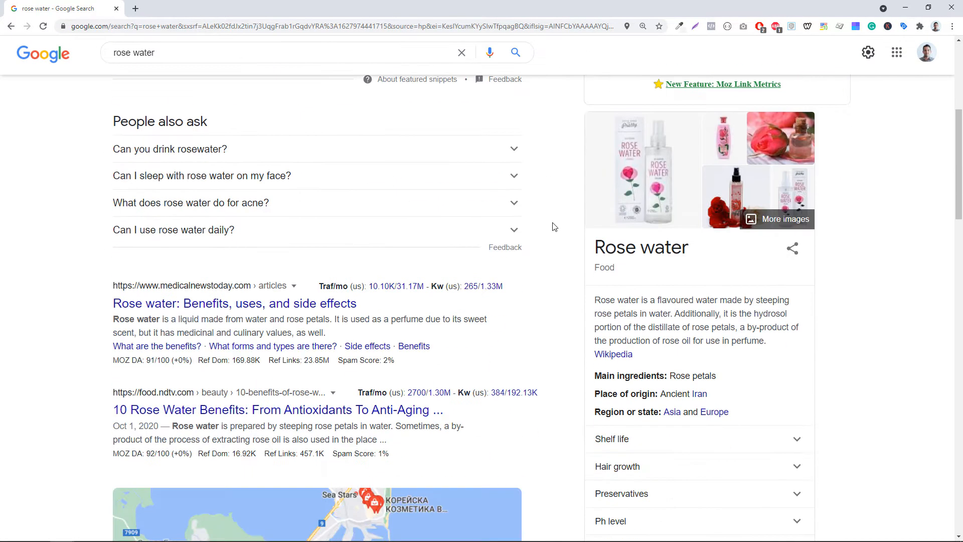
{"action": "mouse_move", "coordinate": [371, 290]}
{"action": "scroll", "coordinate": [371, 290], "scroll_direction": "down", "scroll_amount": 2}
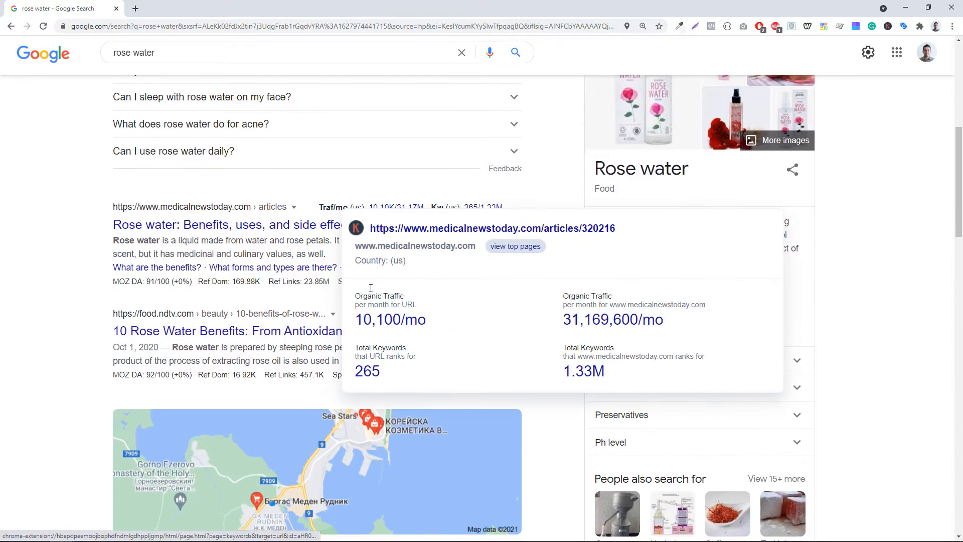
{"action": "scroll", "coordinate": [371, 288], "scroll_direction": "down", "scroll_amount": 20}
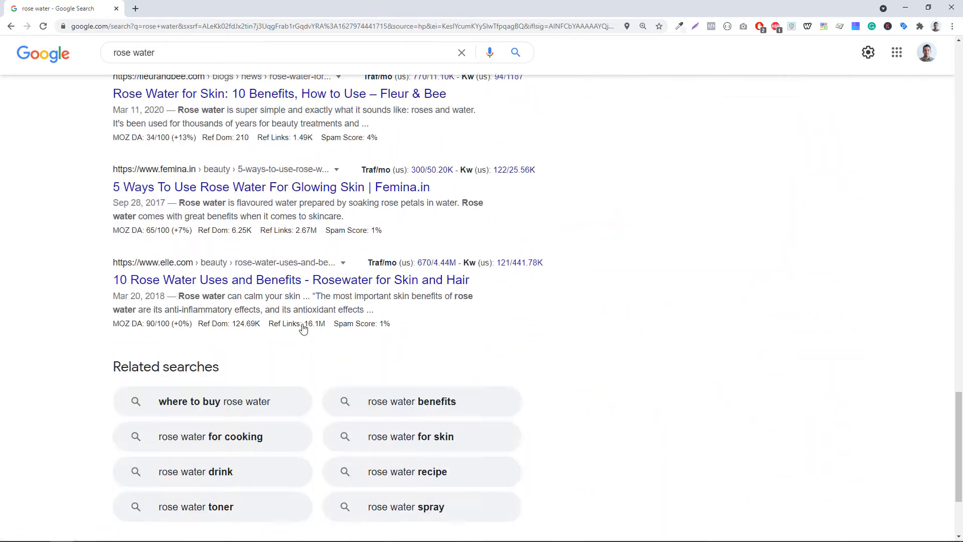
{"action": "scroll", "coordinate": [303, 328], "scroll_direction": "down", "scroll_amount": 3}
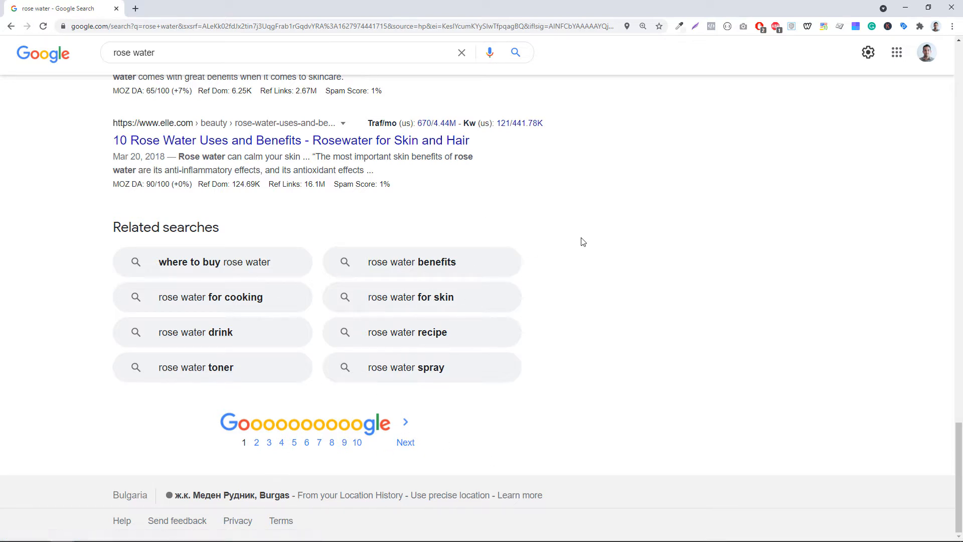
- Snap the browser back beside the sheet and enter where to buy rose water in A11
{"action": "key", "text": "super+Left"}
{"action": "left_click", "coordinate": [521, 269]}
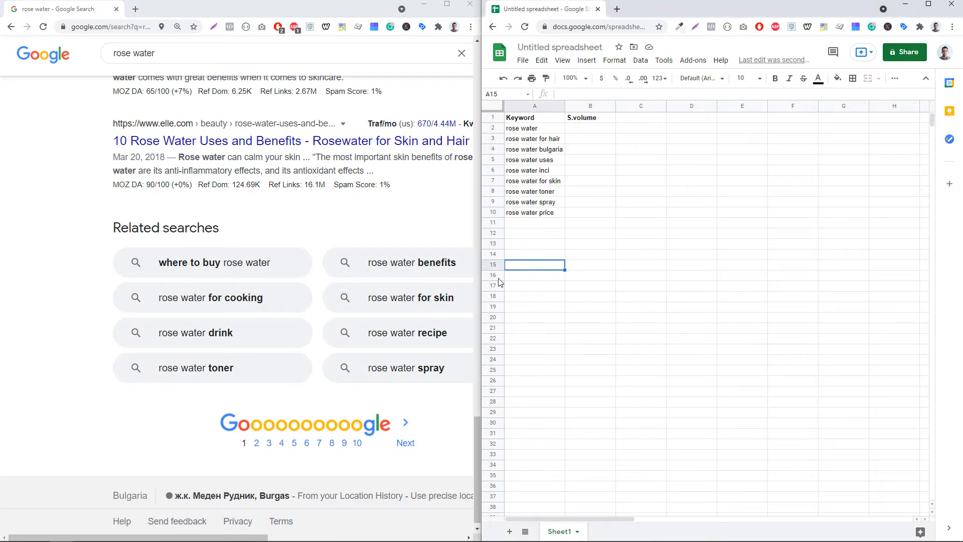
{"action": "left_click", "coordinate": [526, 221]}
{"action": "type", "text": "whe"}
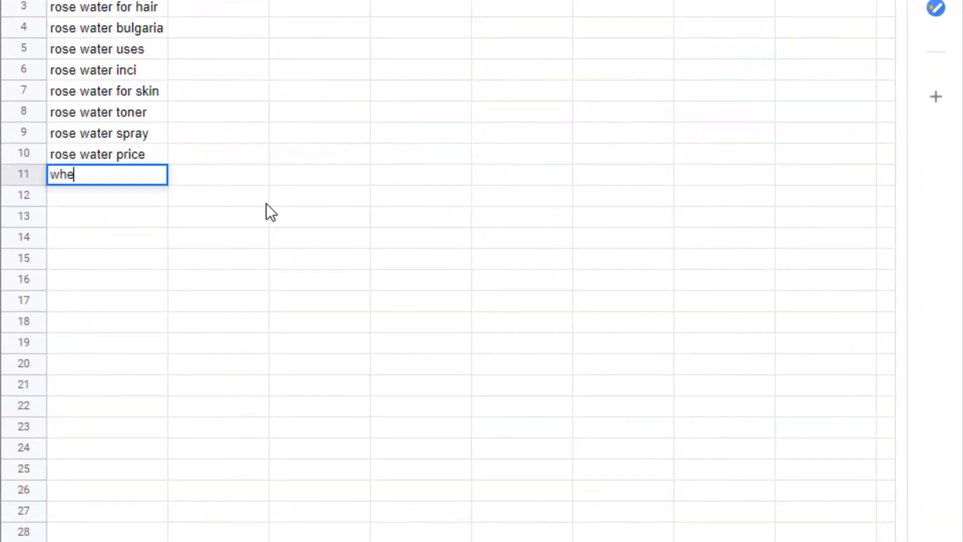
{"action": "type", "text": "re to buy rose water"}
{"action": "key", "text": "Return"}
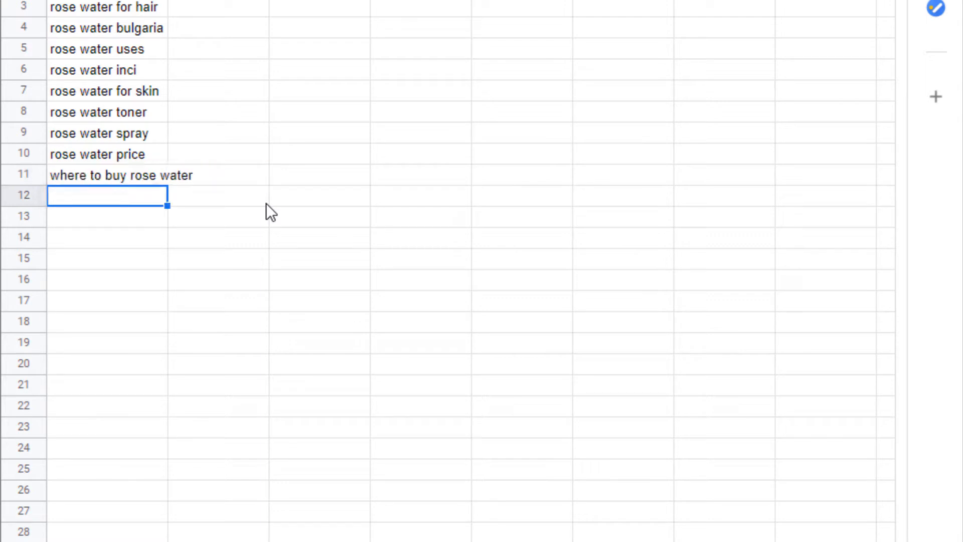
- Add rose water for cooking and rose water drink as the next keywords in column A
{"action": "type", "text": "rose water for c"}
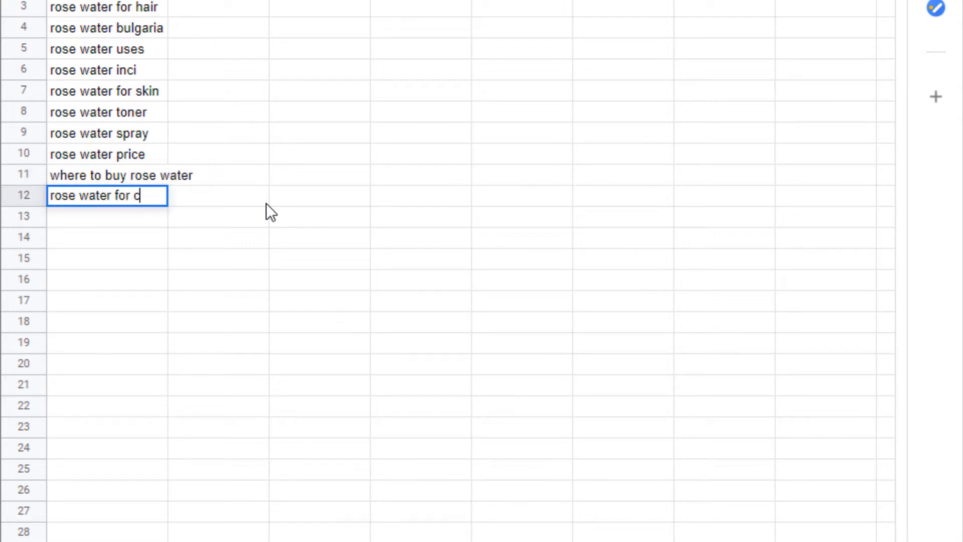
{"action": "type", "text": "ooking"}
{"action": "key", "text": "Return"}
{"action": "type", "text": "rose"}
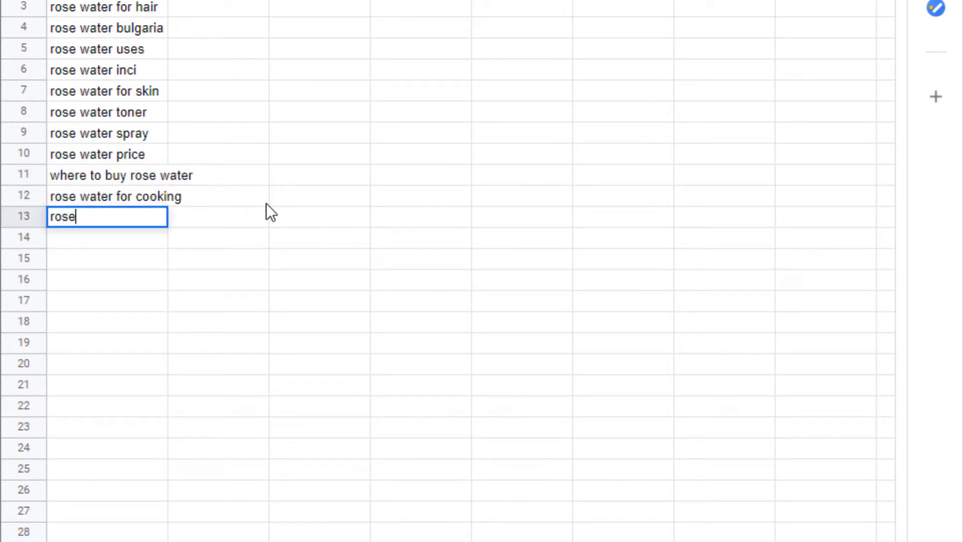
{"action": "type", "text": " water dre"}
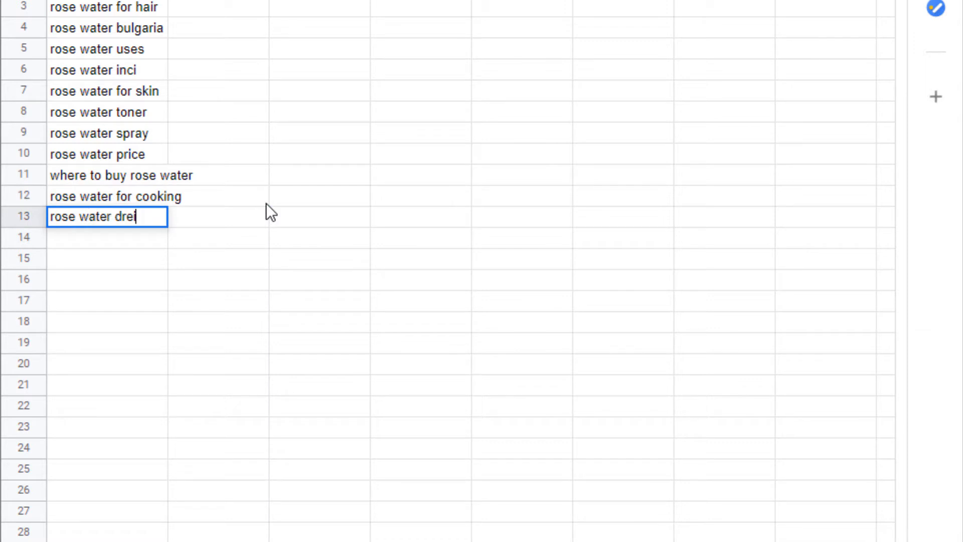
{"action": "key", "text": "BackSpace"}
{"action": "type", "text": "ink"}
{"action": "key", "text": "Return"}
- Add rose water benefits and rose water recepie as the next keywords in column A
{"action": "type", "text": "ros"}
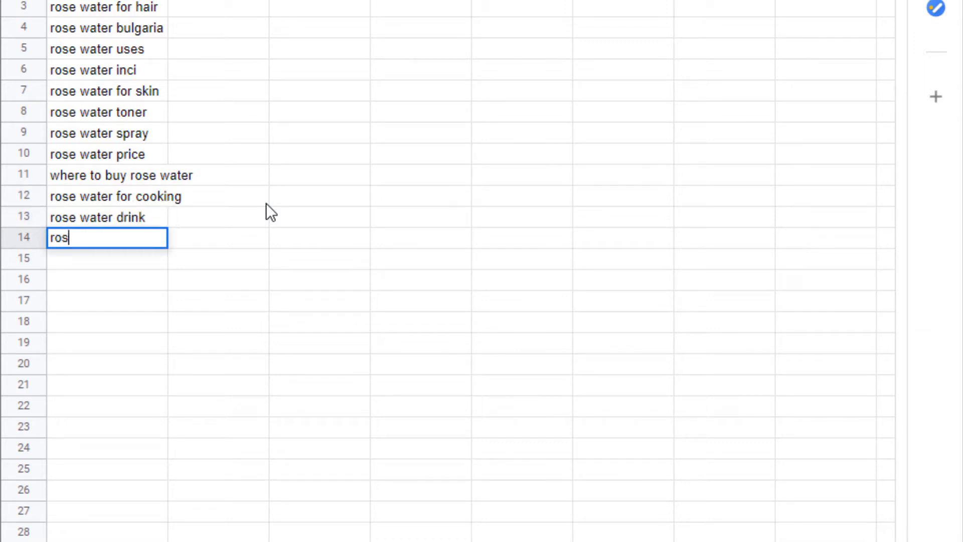
{"action": "type", "text": "e water benefits"}
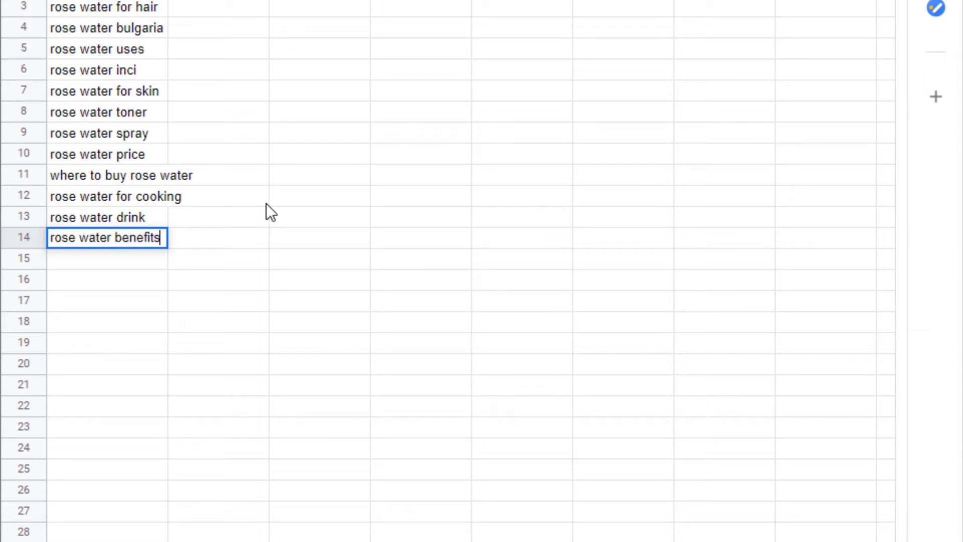
{"action": "key", "text": "Return"}
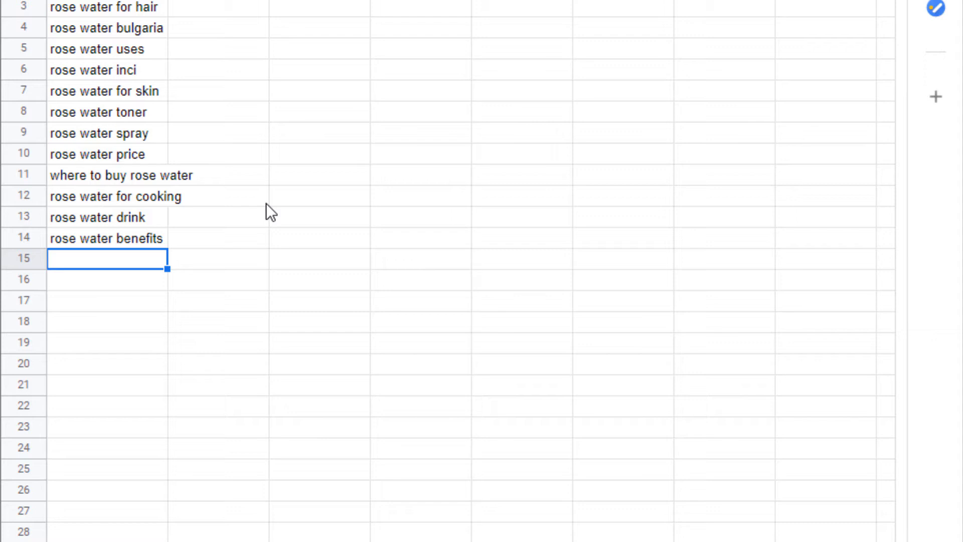
{"action": "type", "text": "rose water recep"}
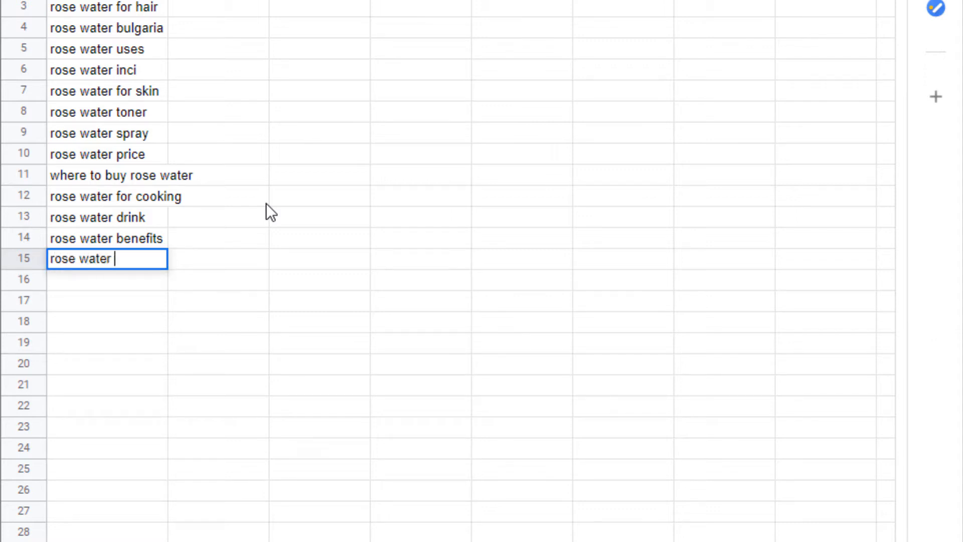
{"action": "type", "text": "ie"}
{"action": "key", "text": "Return"}
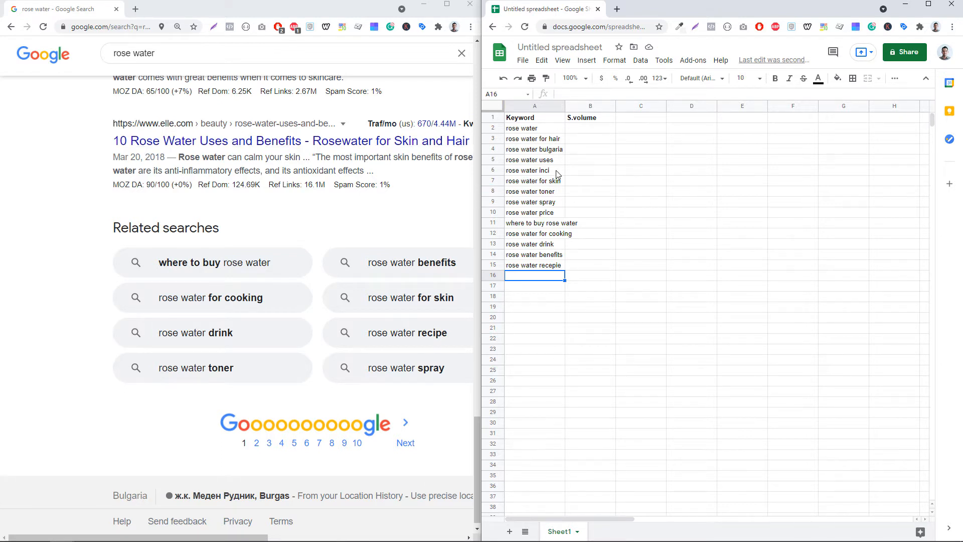
{"action": "left_click", "coordinate": [560, 107]}
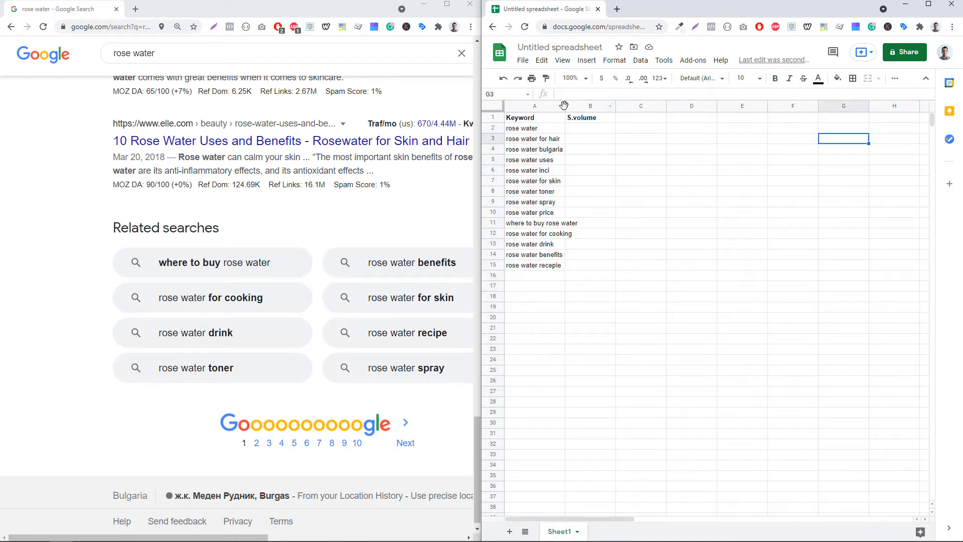
- Auto-fit the Keyword column's width to its longest entry
{"action": "double_click", "coordinate": [565, 101]}
{"action": "left_click", "coordinate": [595, 173]}
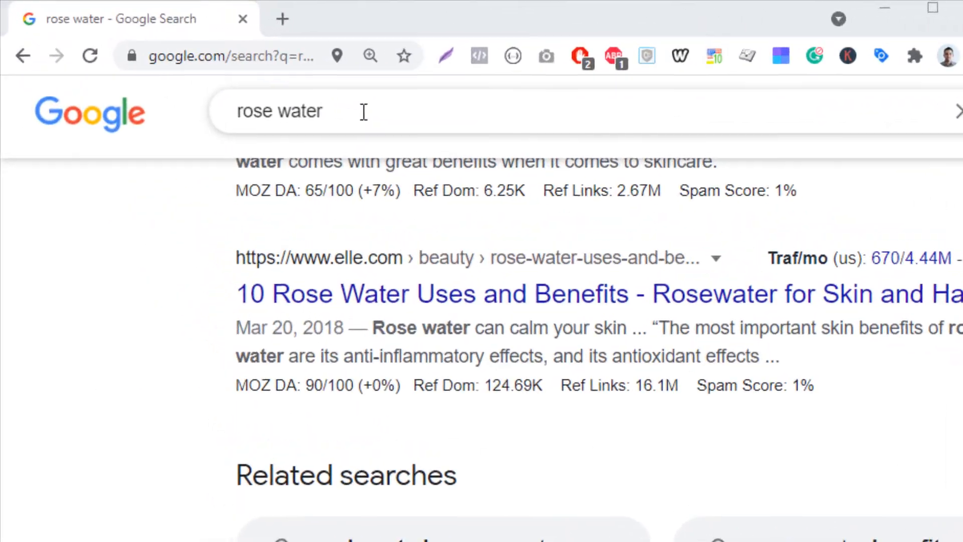
- Open ads.google.com in the search browser window and maximize it
{"action": "left_click", "coordinate": [364, 111]}
{"action": "left_click", "coordinate": [257, 63]}
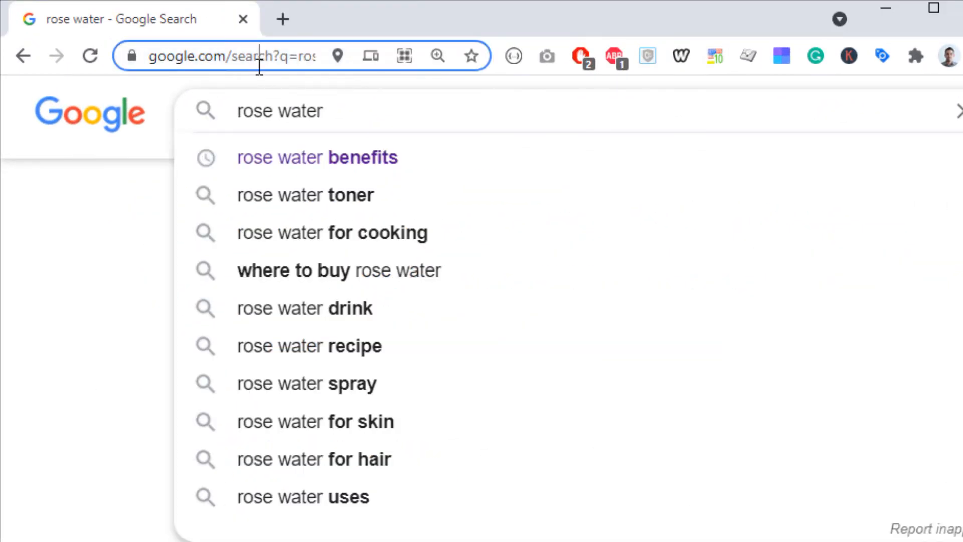
{"action": "type", "text": "ads.google.com"}
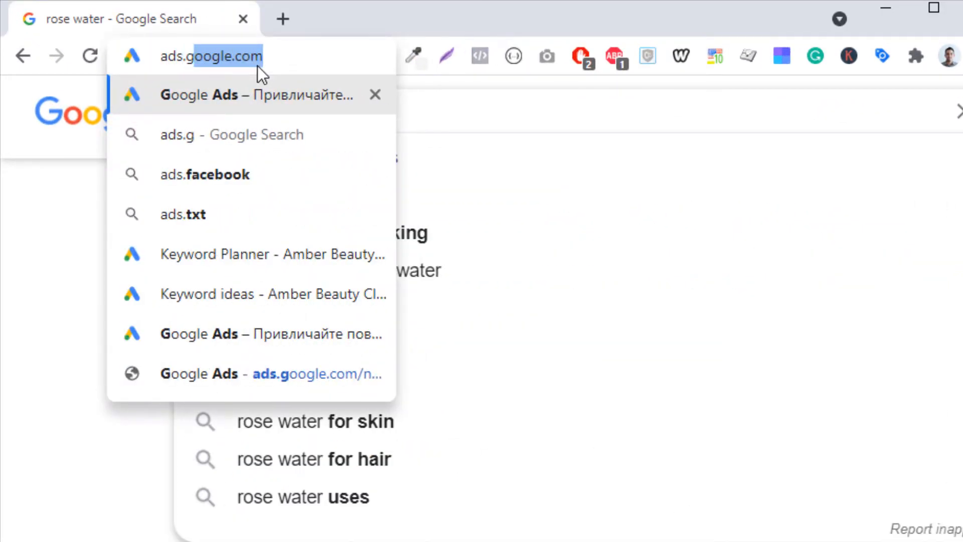
{"action": "key", "text": "Return"}
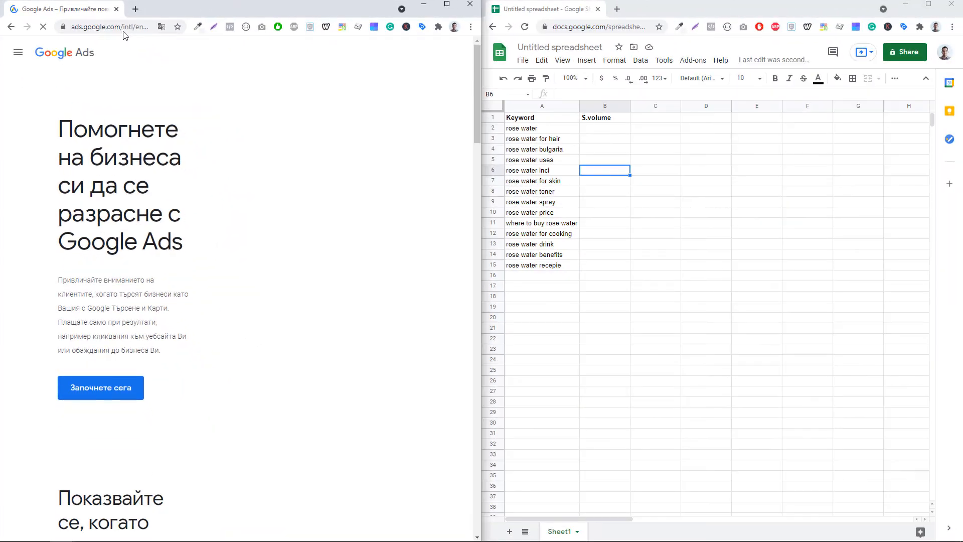
{"action": "left_click", "coordinate": [447, 4]}
- Switch the Google Ads site's language and region to English
{"action": "scroll", "coordinate": [534, 340], "scroll_direction": "down", "scroll_amount": 20}
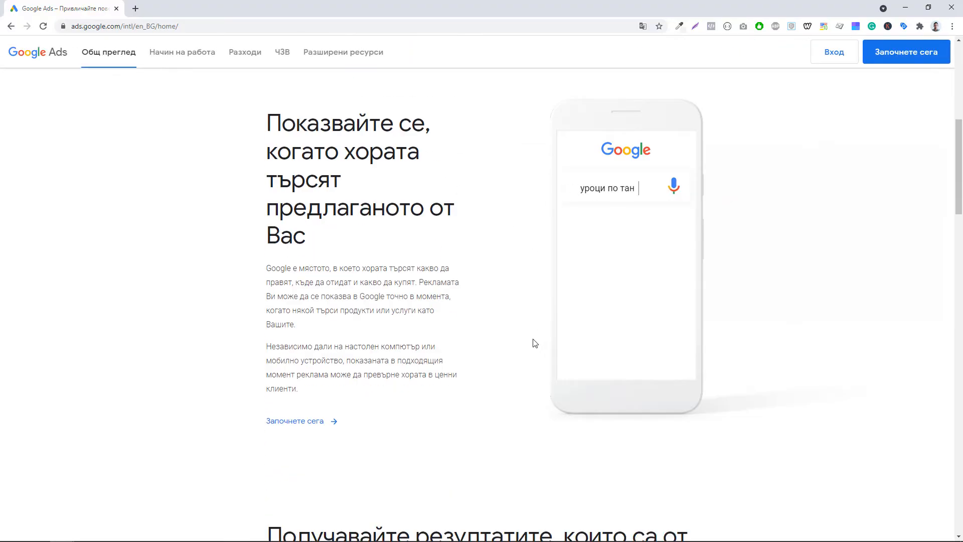
{"action": "scroll", "coordinate": [615, 492], "scroll_direction": "down", "scroll_amount": 15}
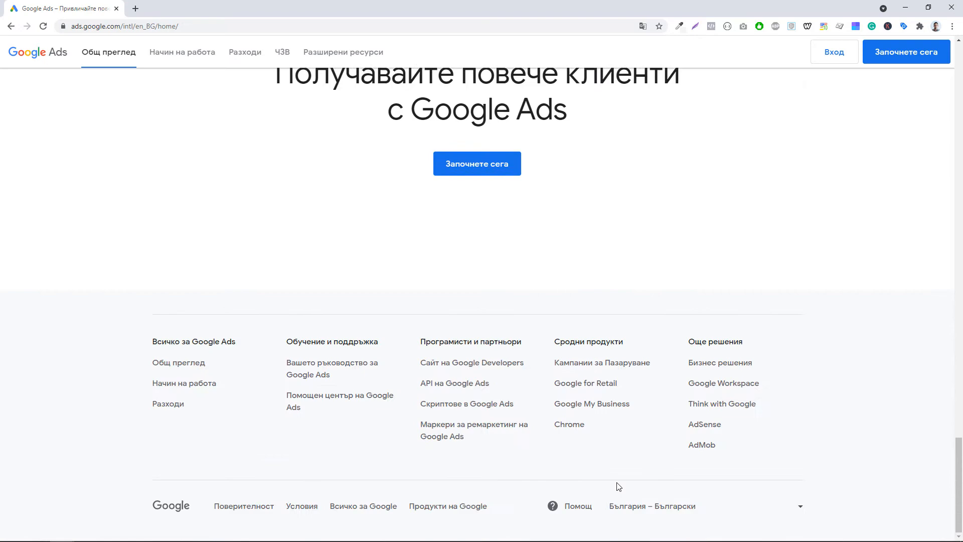
{"action": "left_click", "coordinate": [664, 508]}
{"action": "scroll", "coordinate": [643, 306], "scroll_direction": "up", "scroll_amount": 5}
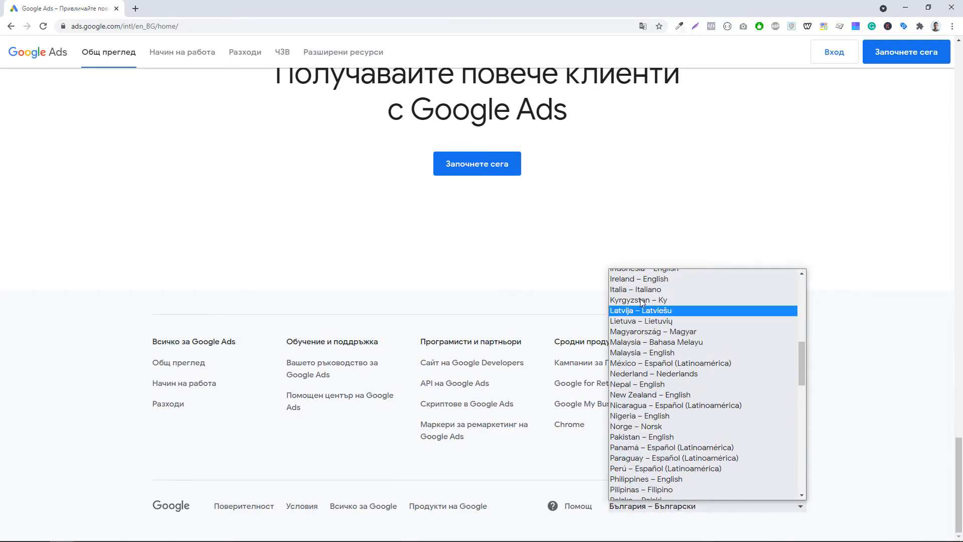
{"action": "scroll", "coordinate": [643, 321], "scroll_direction": "up", "scroll_amount": 6}
{"action": "scroll", "coordinate": [647, 381], "scroll_direction": "up", "scroll_amount": 1}
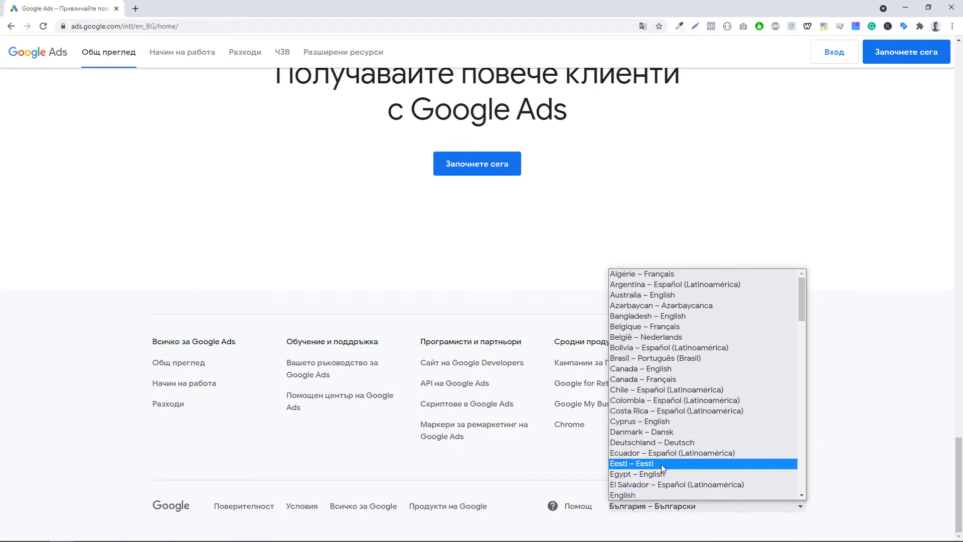
{"action": "left_click", "coordinate": [652, 494]}
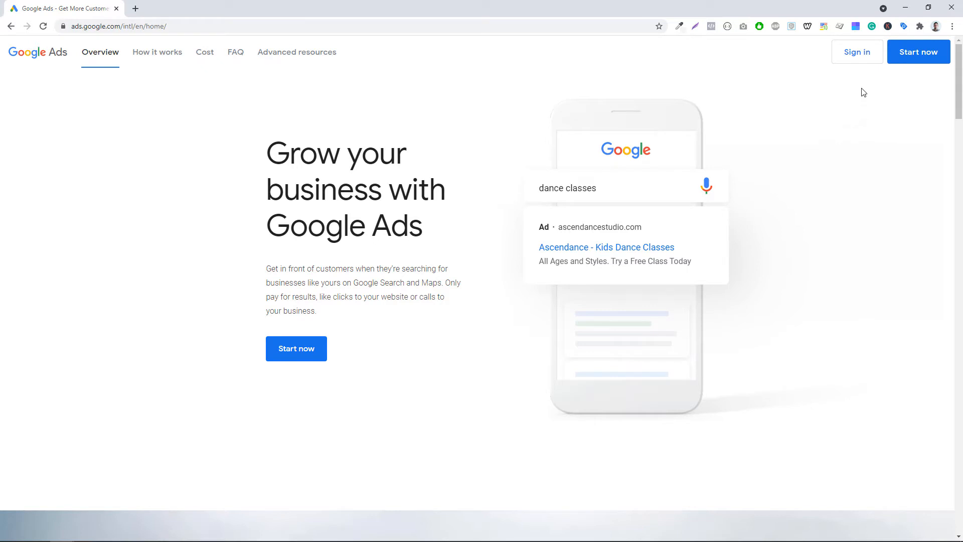
- Sign in to Google Ads and open Keyword Planner's Discover new keywords option
{"action": "left_click", "coordinate": [860, 54]}
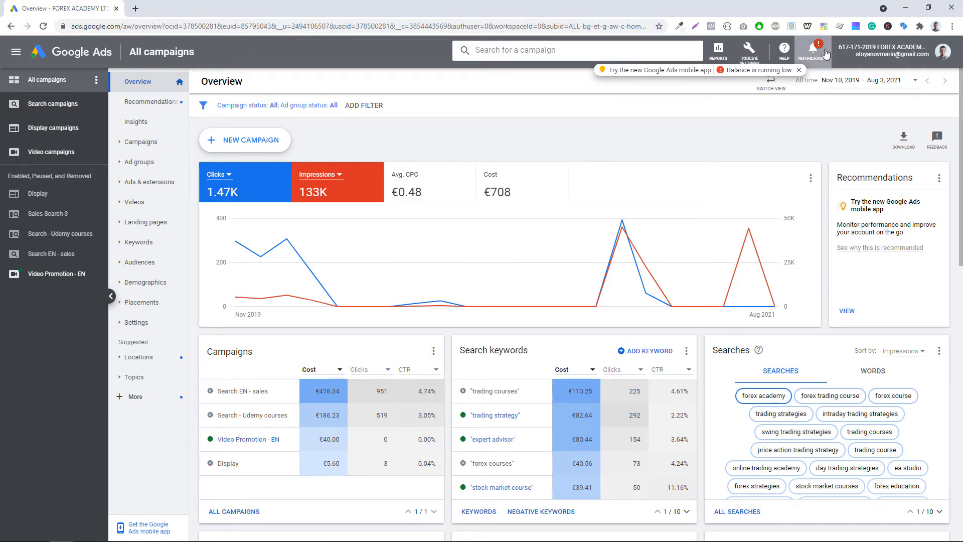
{"action": "left_click", "coordinate": [747, 56]}
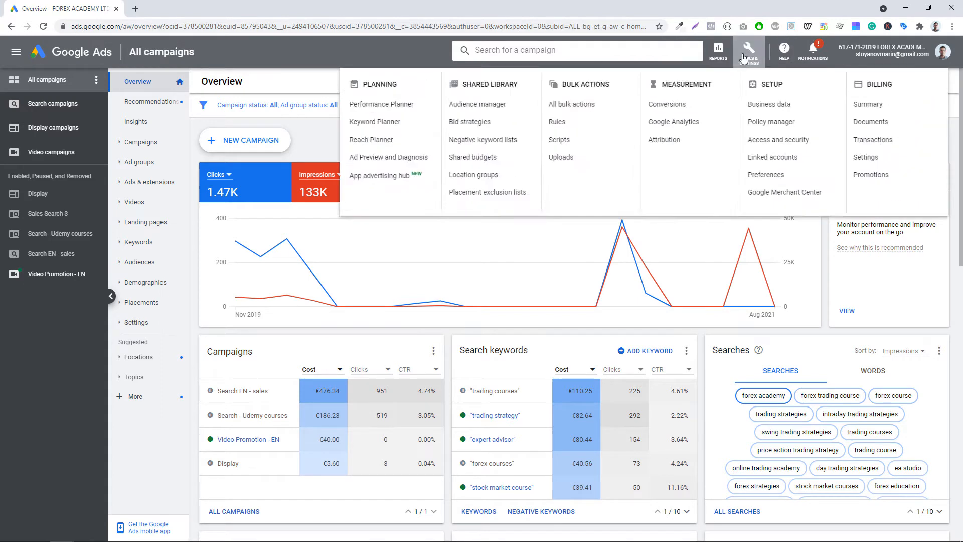
{"action": "left_click", "coordinate": [395, 130]}
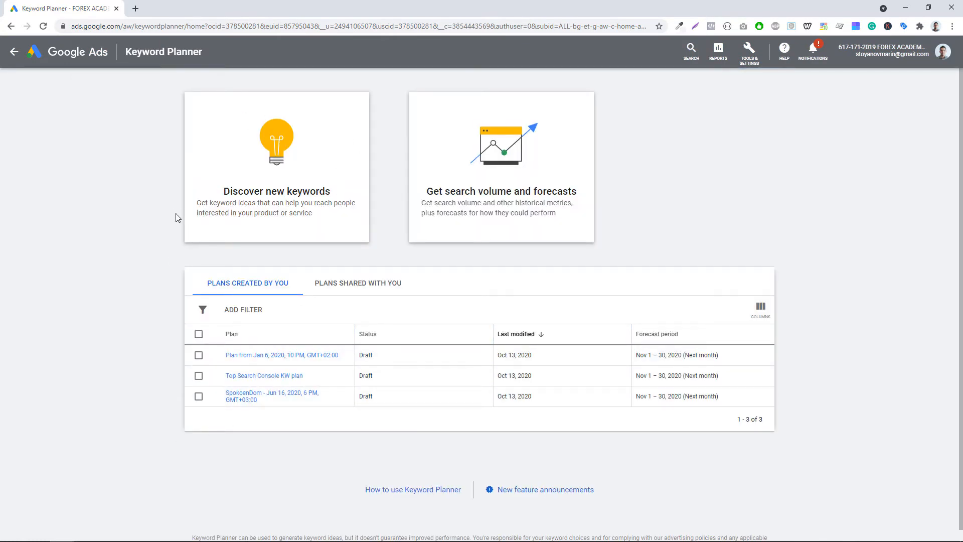
{"action": "left_click", "coordinate": [269, 208]}
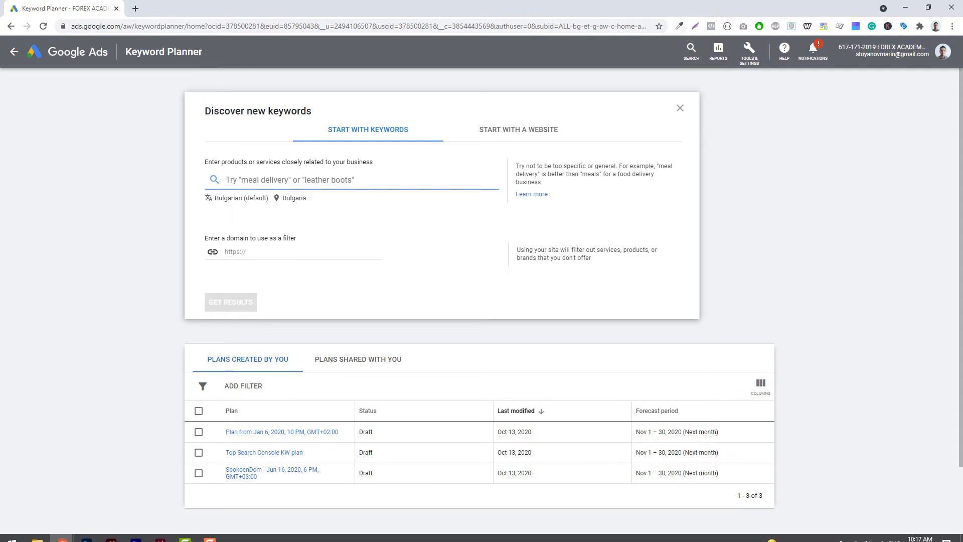
- Copy the keywords in A2:A11 from the spreadsheet and paste them into the Discover new keywords field
{"action": "mouse_move", "coordinate": [66, 536]}
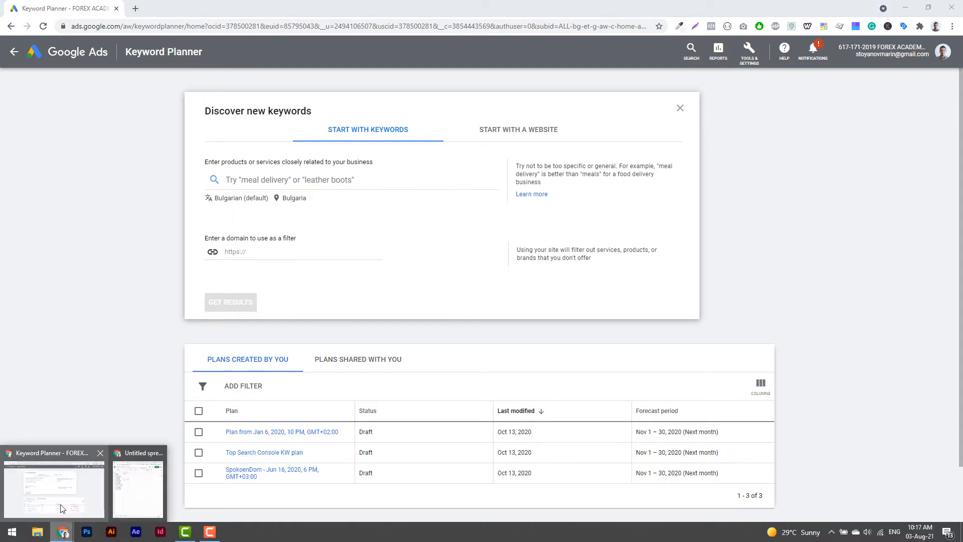
{"action": "left_click", "coordinate": [138, 489]}
{"action": "left_click_drag", "start_coordinate": [551, 132], "coordinate": [547, 227]}
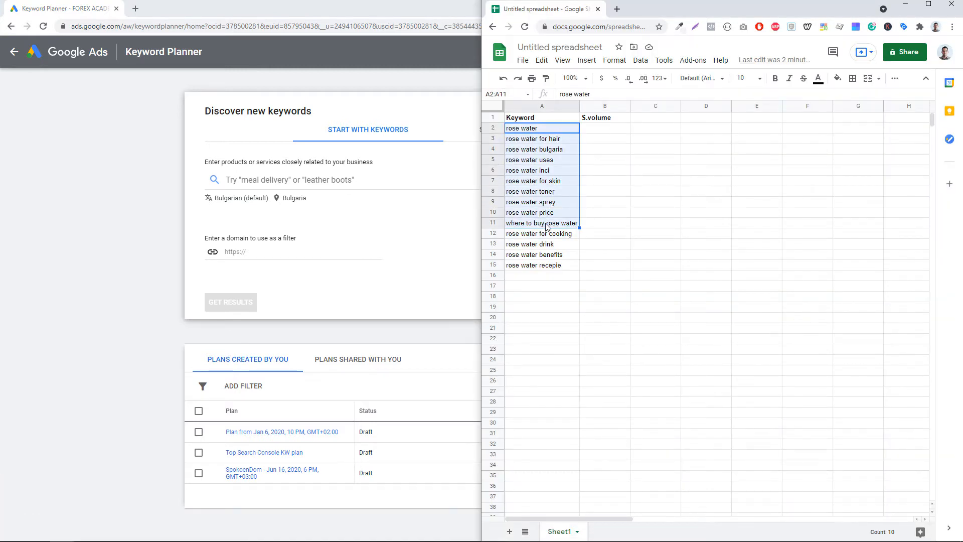
{"action": "right_click", "coordinate": [546, 227]}
{"action": "left_click", "coordinate": [597, 181]}
{"action": "left_click", "coordinate": [315, 182]}
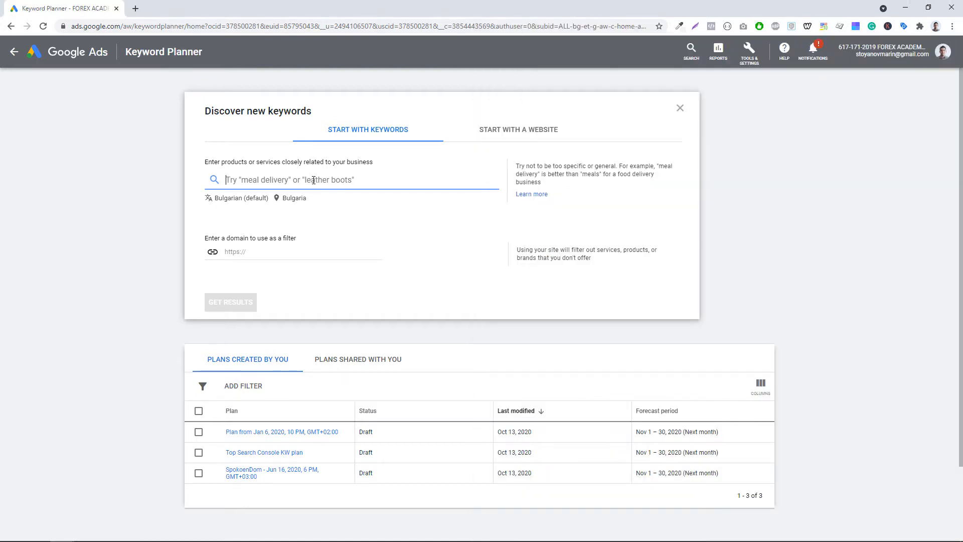
{"action": "right_click", "coordinate": [314, 180]}
{"action": "left_click", "coordinate": [354, 255]}
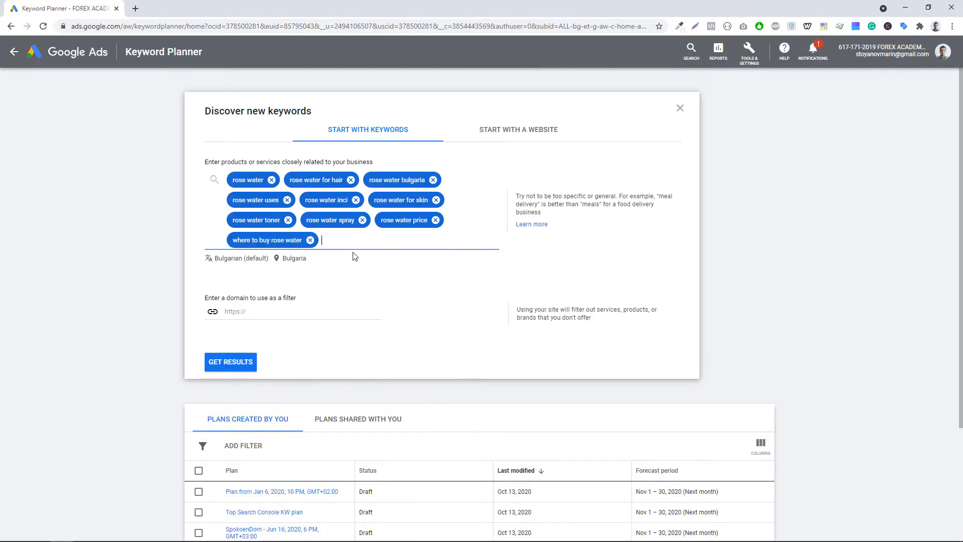
- Set the keyword language to English and remove Bulgaria so all locations are targeted
{"action": "left_click", "coordinate": [224, 262]}
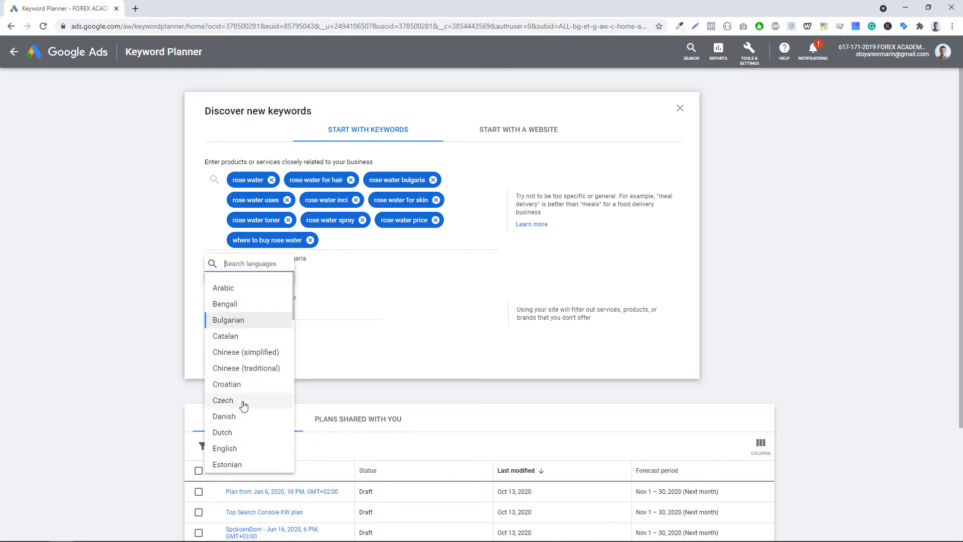
{"action": "left_click", "coordinate": [243, 449]}
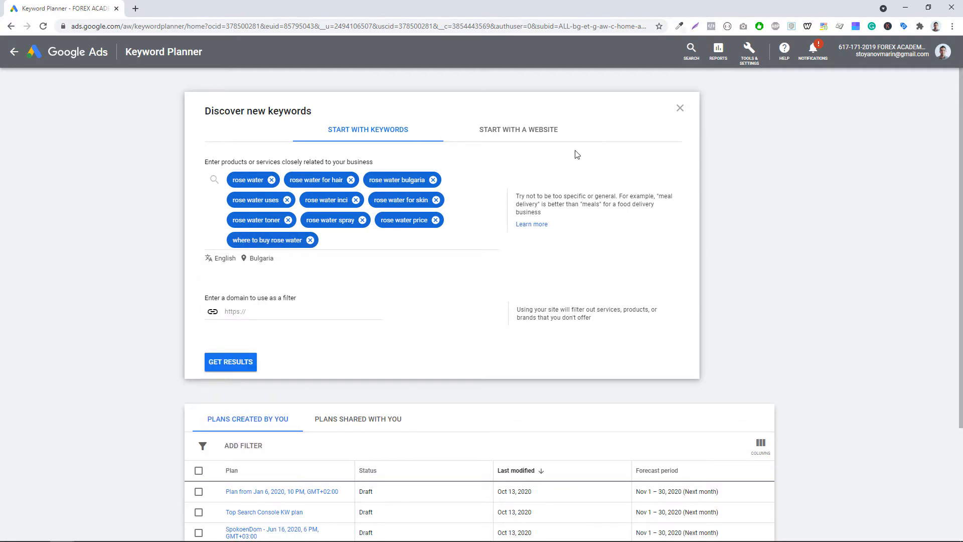
{"action": "left_click", "coordinate": [254, 258]}
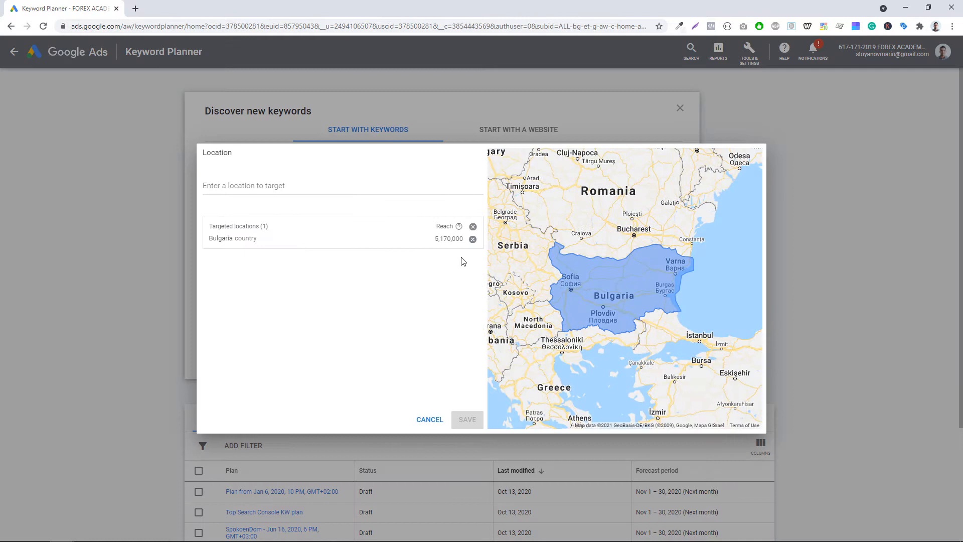
{"action": "left_click", "coordinate": [472, 226]}
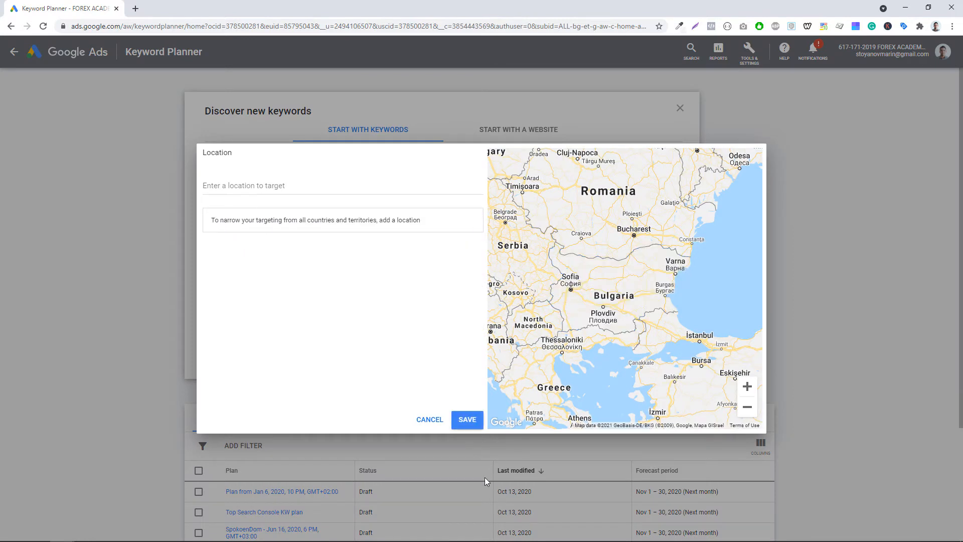
{"action": "left_click", "coordinate": [467, 419]}
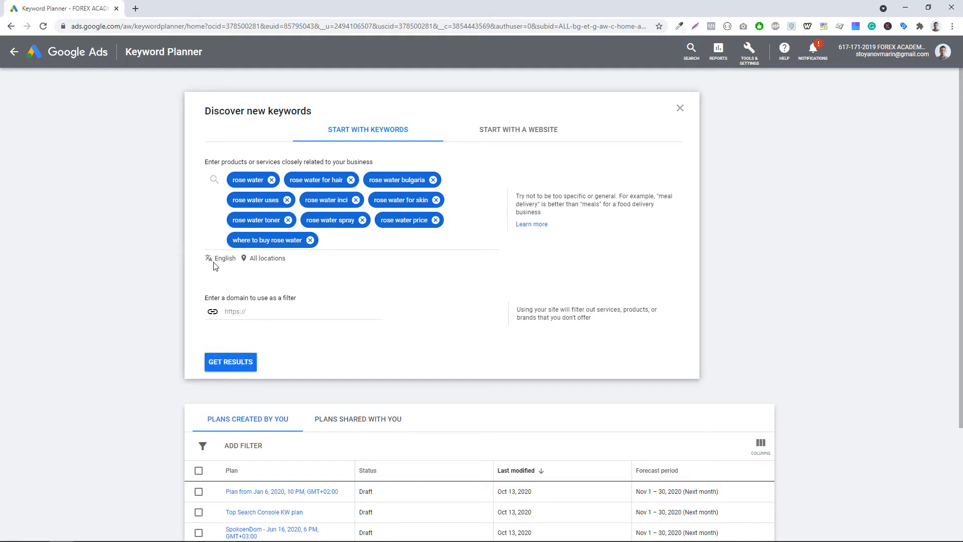
- Get keyword idea results for the pasted keywords
{"action": "left_click", "coordinate": [226, 360]}
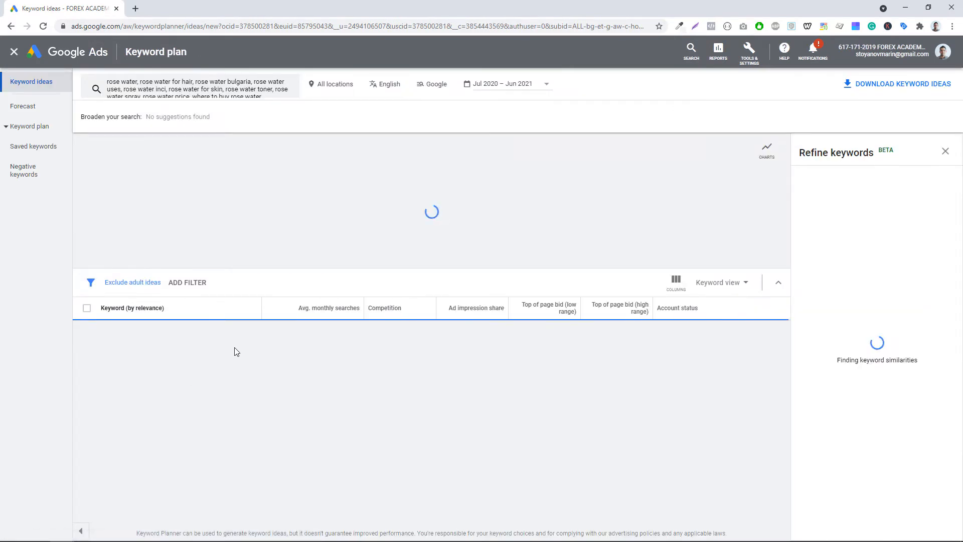
{"action": "scroll", "coordinate": [337, 374], "scroll_direction": "down", "scroll_amount": 1}
{"action": "scroll", "coordinate": [337, 382], "scroll_direction": "down", "scroll_amount": 1}
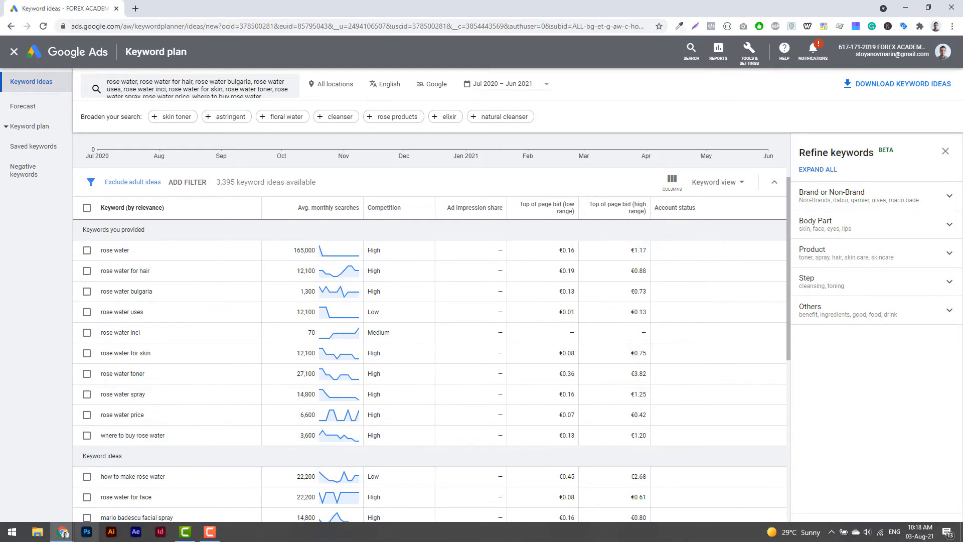
- Snap Keyword Planner beside the sheet and paste rose water's 165,000 monthly searches into B2
{"action": "mouse_move", "coordinate": [63, 531]}
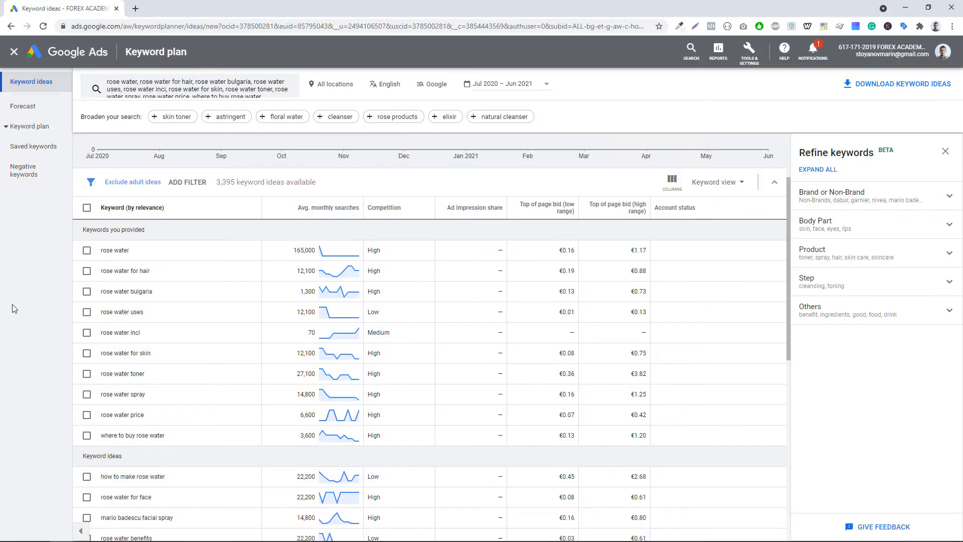
{"action": "key", "text": "super+Left"}
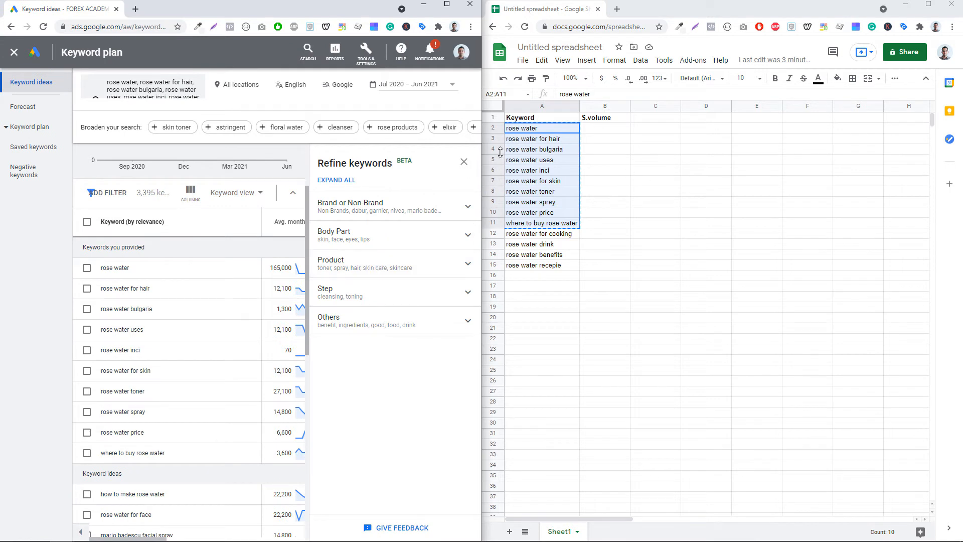
{"action": "left_click", "coordinate": [598, 121]}
{"action": "double_click", "coordinate": [280, 267]}
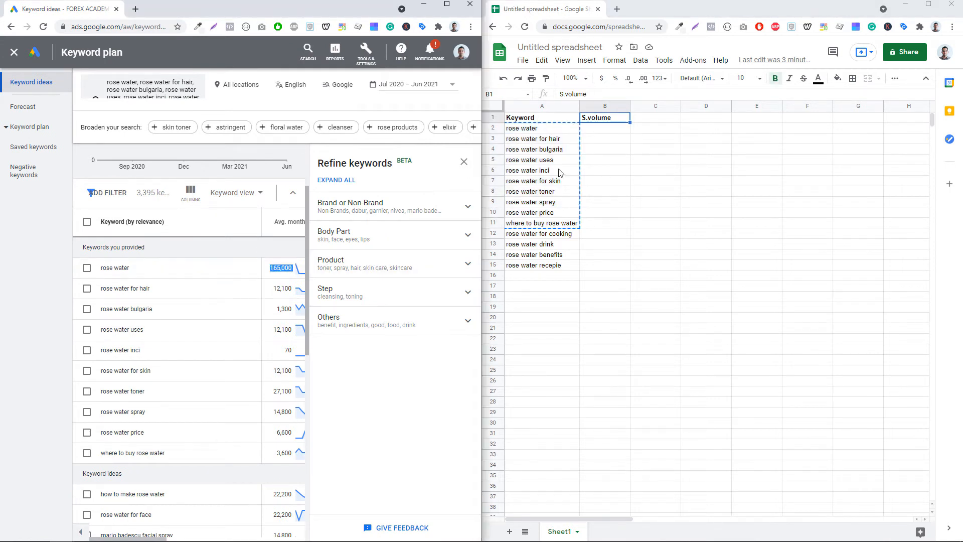
{"action": "left_click", "coordinate": [605, 129]}
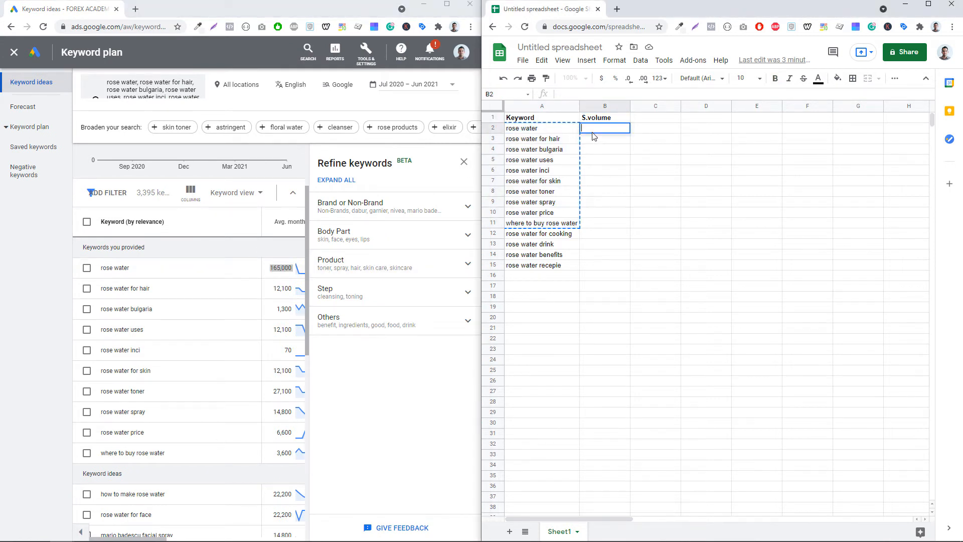
{"action": "key", "text": "ctrl+v"}
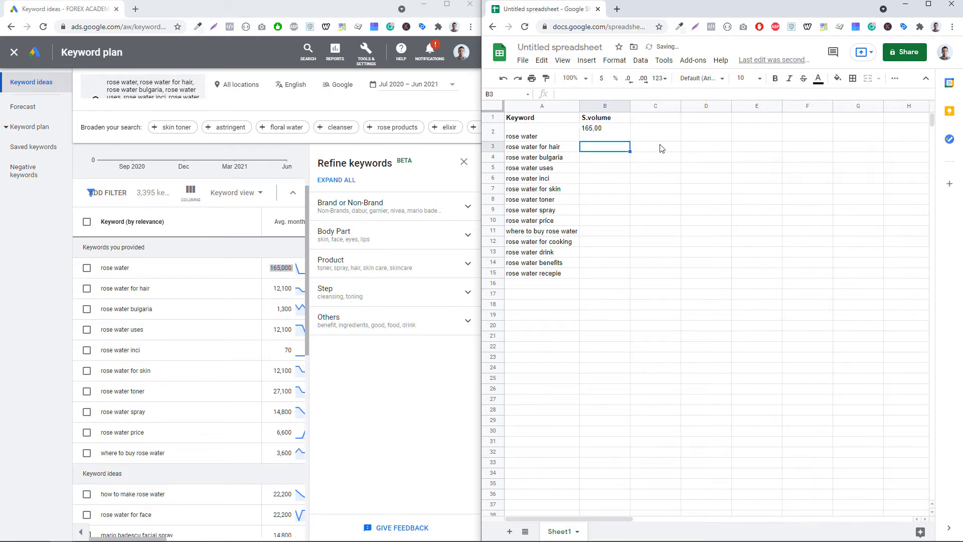
{"action": "key", "text": "alt+Return"}
{"action": "key", "text": "BackSpace"}
{"action": "key", "text": "Return"}
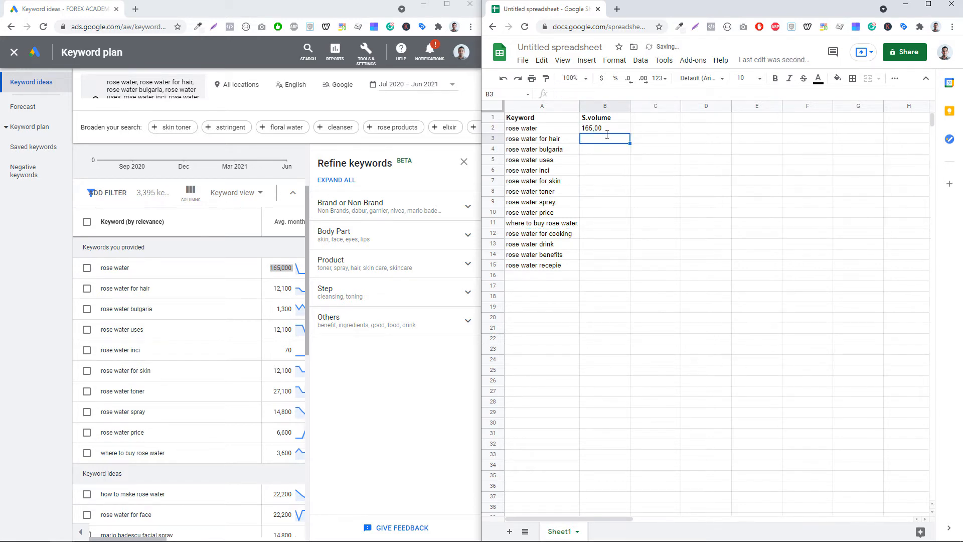
- Download the keyword ideas to Google Sheets and open the exported sheet
{"action": "left_click", "coordinate": [447, 4]}
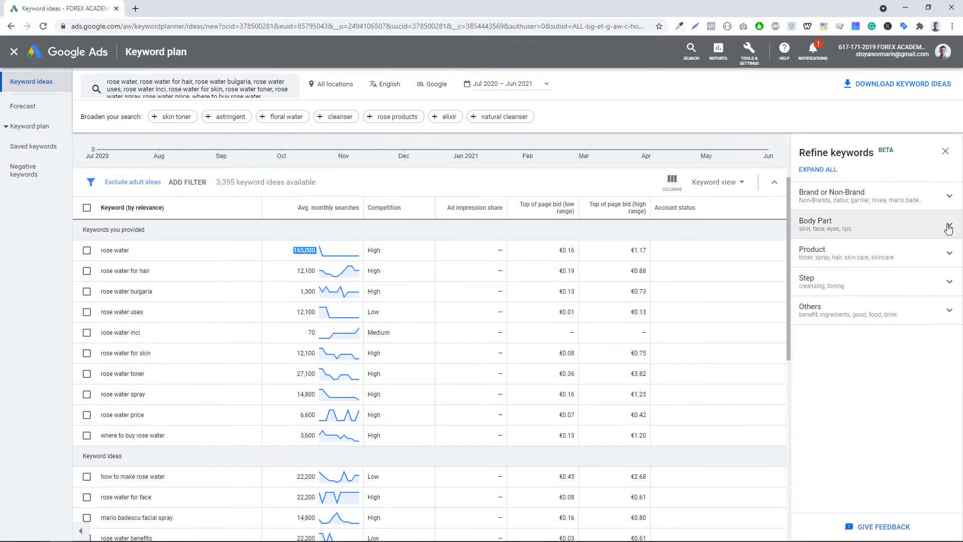
{"action": "left_click", "coordinate": [901, 85]}
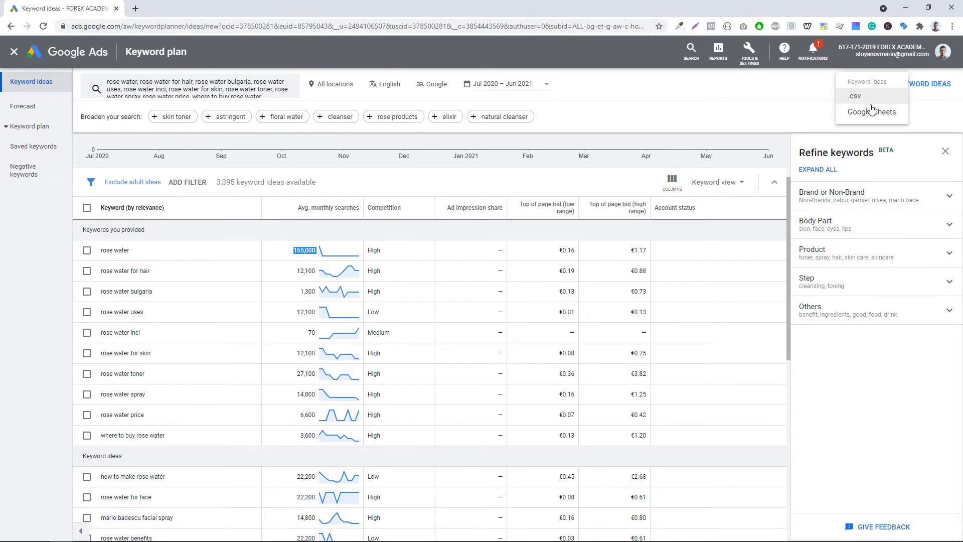
{"action": "left_click", "coordinate": [863, 113]}
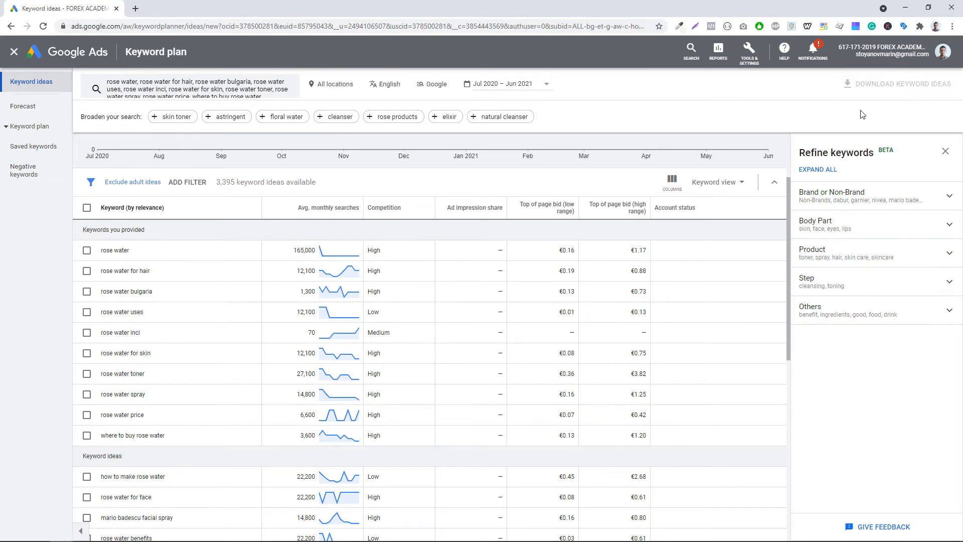
{"action": "left_click", "coordinate": [555, 348]}
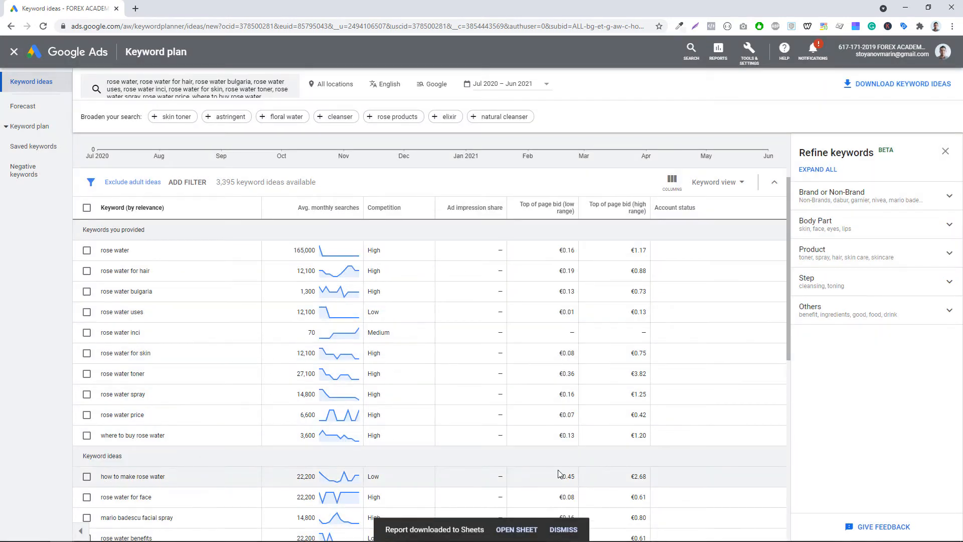
{"action": "left_click", "coordinate": [508, 531]}
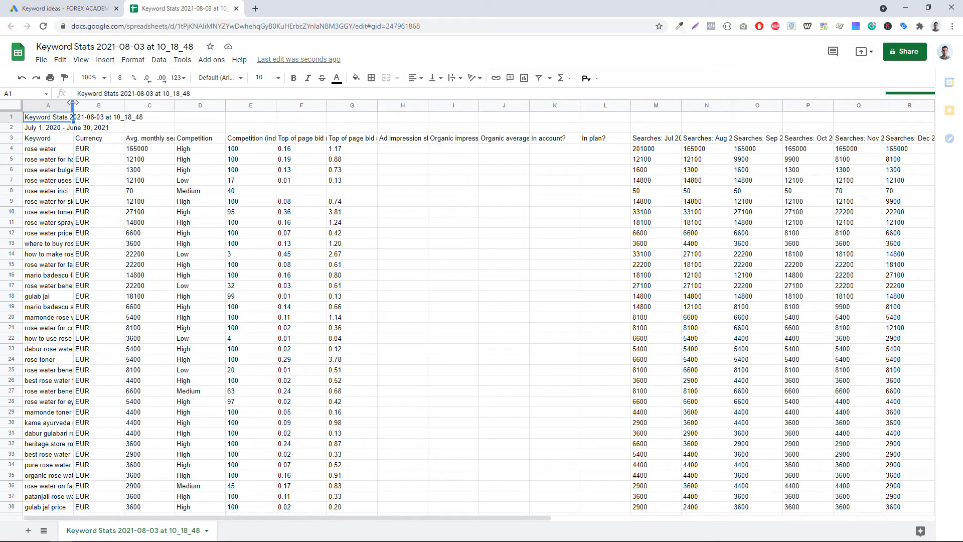
- Widen the keyword column of the exported sheet and compare its keywords with the Keyword Planner results
{"action": "left_click_drag", "start_coordinate": [73, 105], "coordinate": [271, 105]}
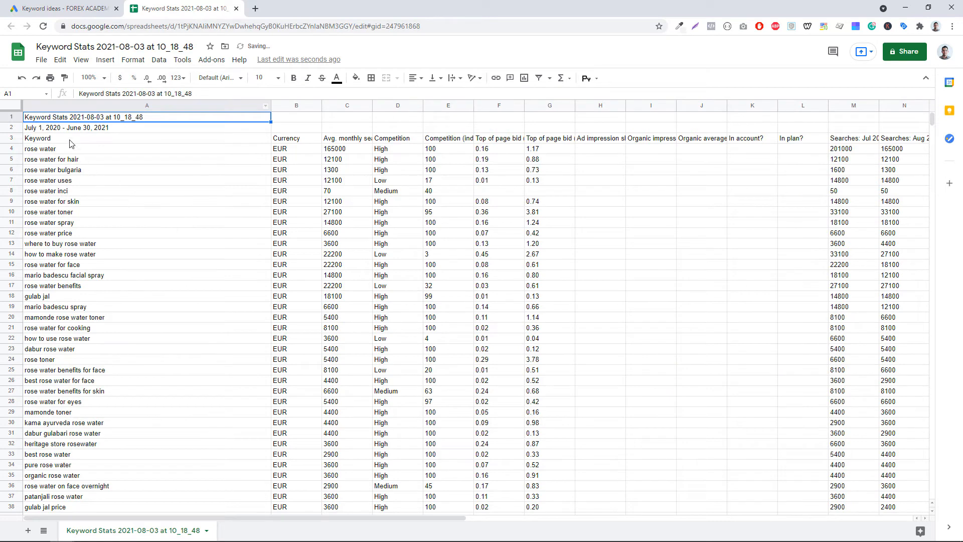
{"action": "key", "text": "ctrl+shift+Tab"}
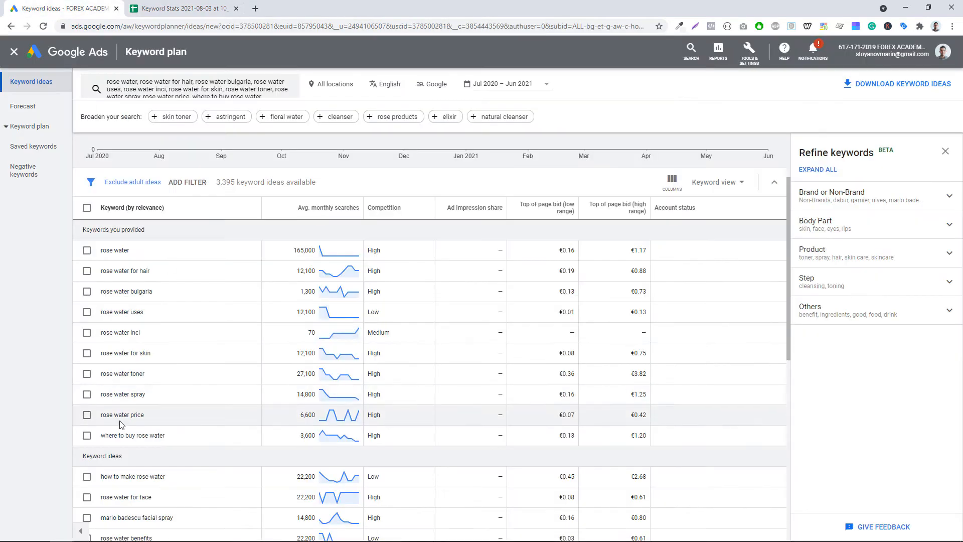
{"action": "scroll", "coordinate": [109, 371], "scroll_direction": "down", "scroll_amount": 3}
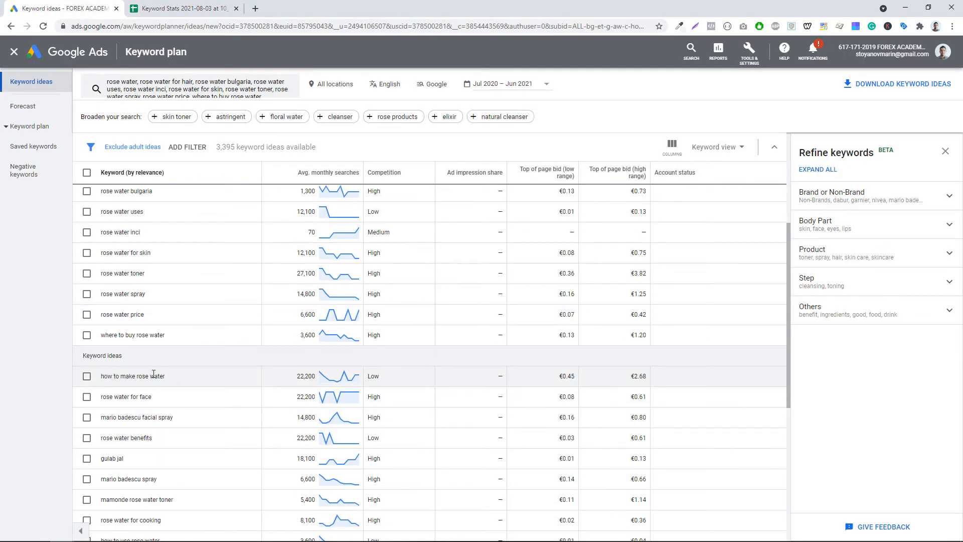
{"action": "key", "text": "ctrl+Tab"}
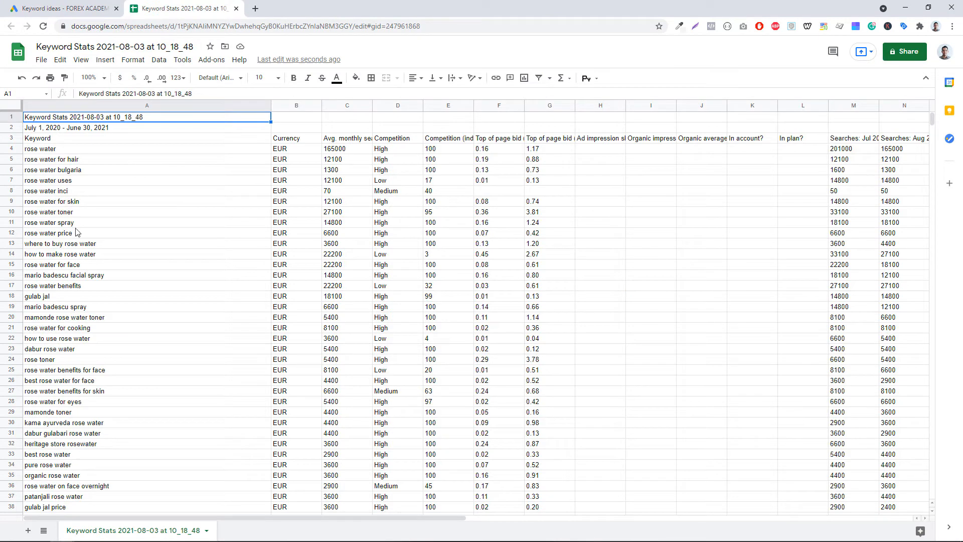
{"action": "left_click", "coordinate": [59, 256]}
{"action": "left_click", "coordinate": [64, 246]}
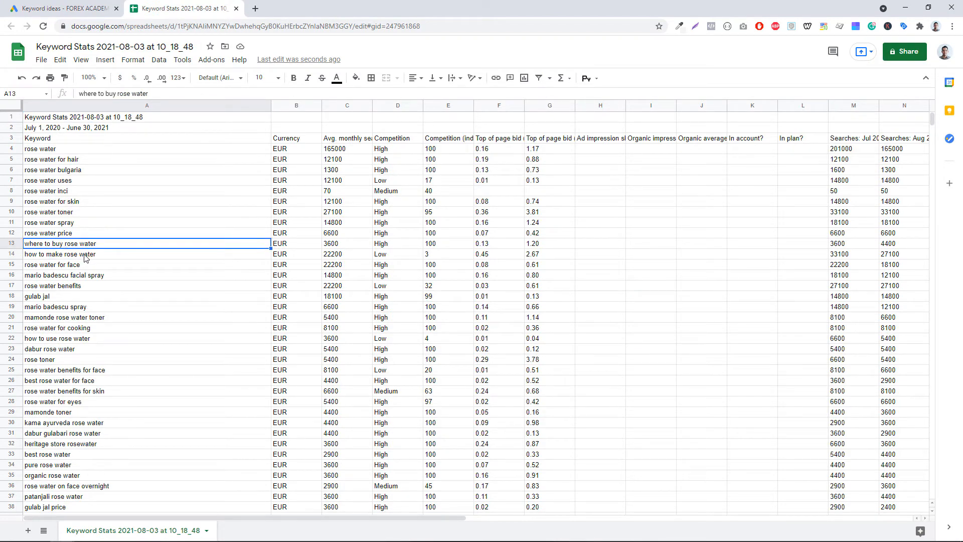
{"action": "left_click", "coordinate": [85, 6]}
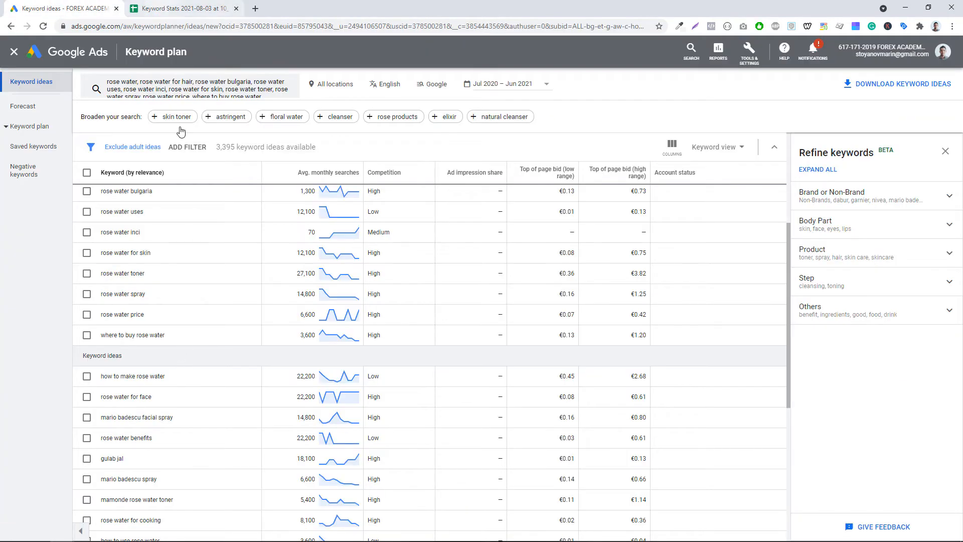
{"action": "left_click", "coordinate": [181, 8]}
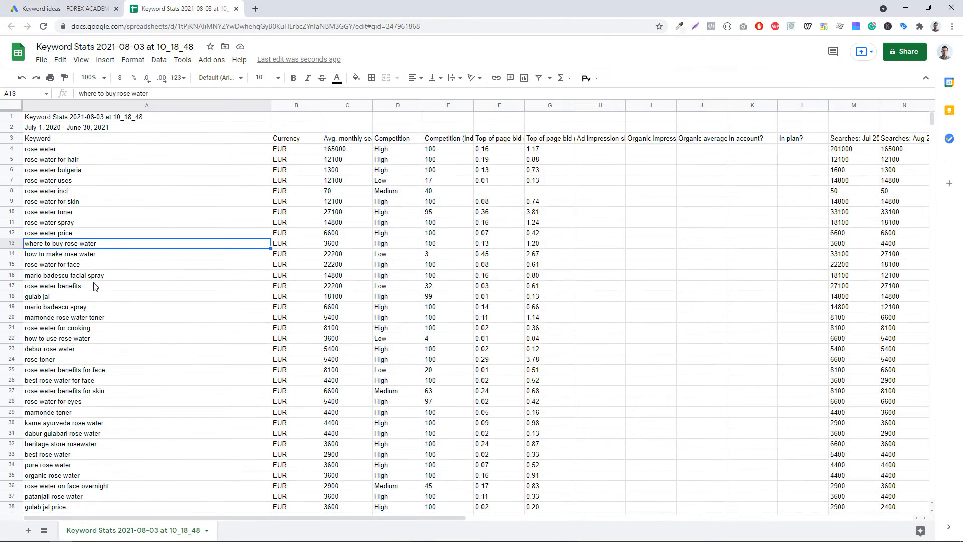
{"action": "left_click", "coordinate": [67, 258]}
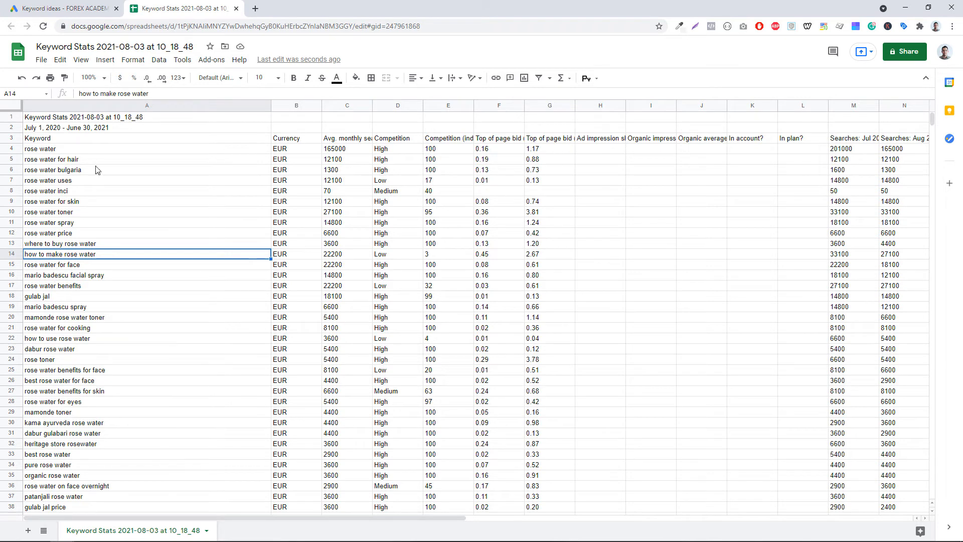
{"action": "left_click", "coordinate": [65, 8]}
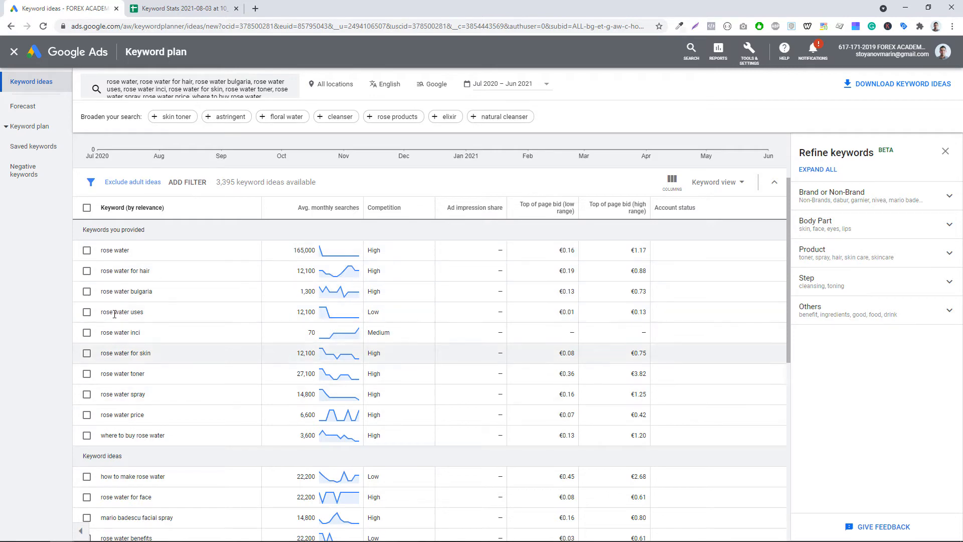
- Scroll through the Keyword Planner list of provided keywords and keyword ideas to review them
{"action": "scroll", "coordinate": [167, 456], "scroll_direction": "down", "scroll_amount": 3}
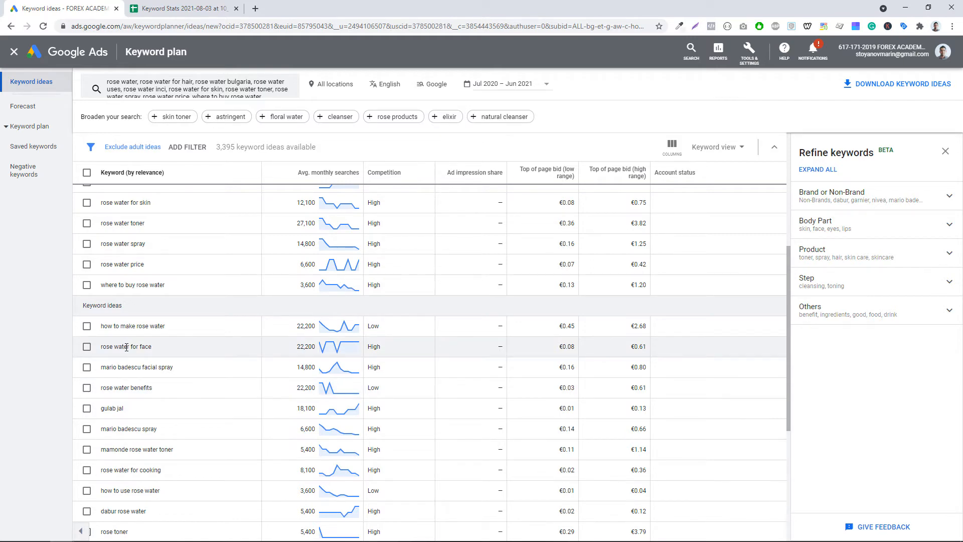
{"action": "scroll", "coordinate": [121, 346], "scroll_direction": "up", "scroll_amount": 4}
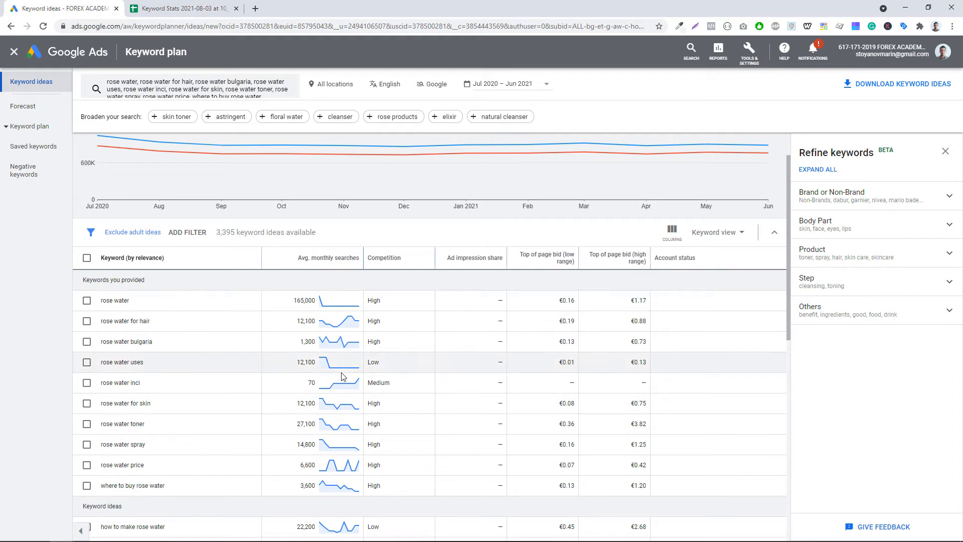
{"action": "scroll", "coordinate": [131, 397], "scroll_direction": "down", "scroll_amount": 3}
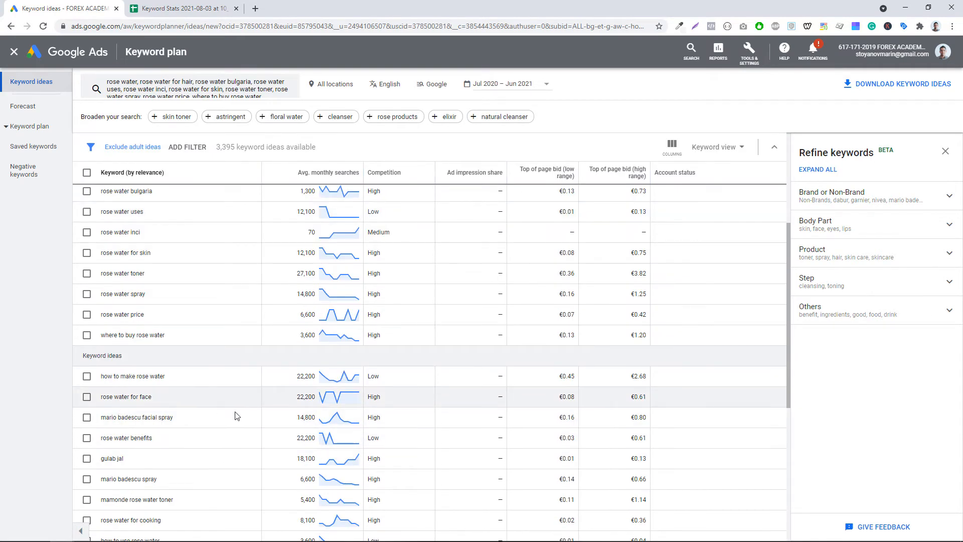
{"action": "scroll", "coordinate": [319, 266], "scroll_direction": "up", "scroll_amount": 2}
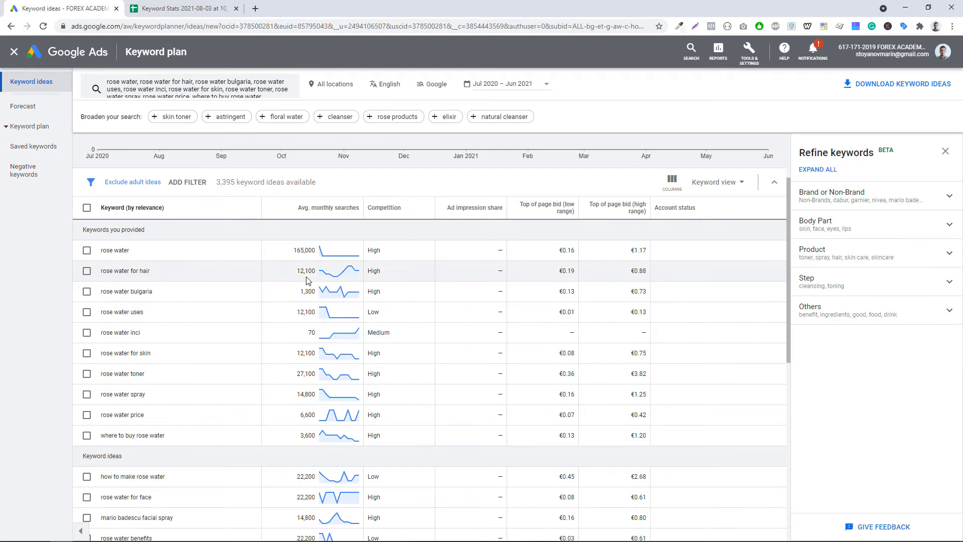
{"action": "scroll", "coordinate": [296, 301], "scroll_direction": "down", "scroll_amount": 7}
{"action": "scroll", "coordinate": [291, 305], "scroll_direction": "down", "scroll_amount": 1}
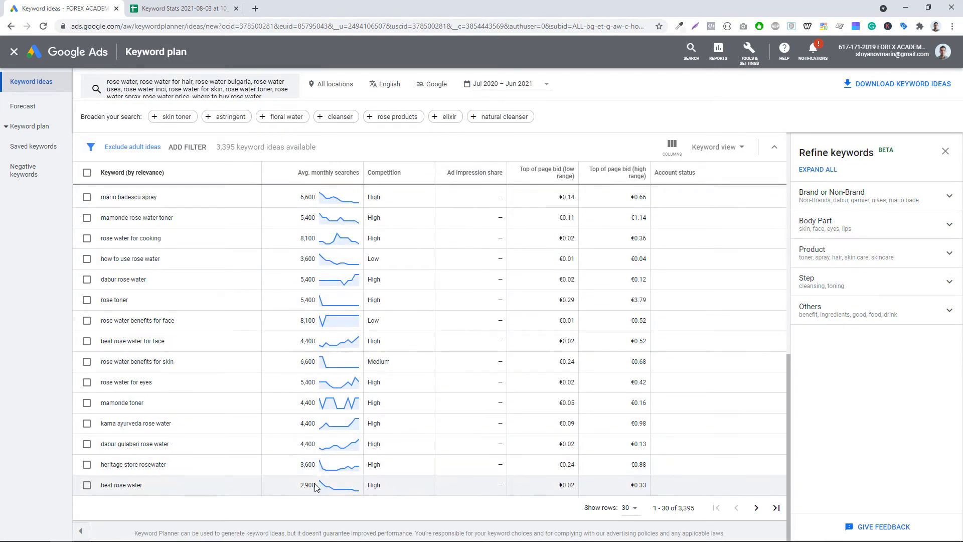
{"action": "scroll", "coordinate": [317, 487], "scroll_direction": "up", "scroll_amount": 15}
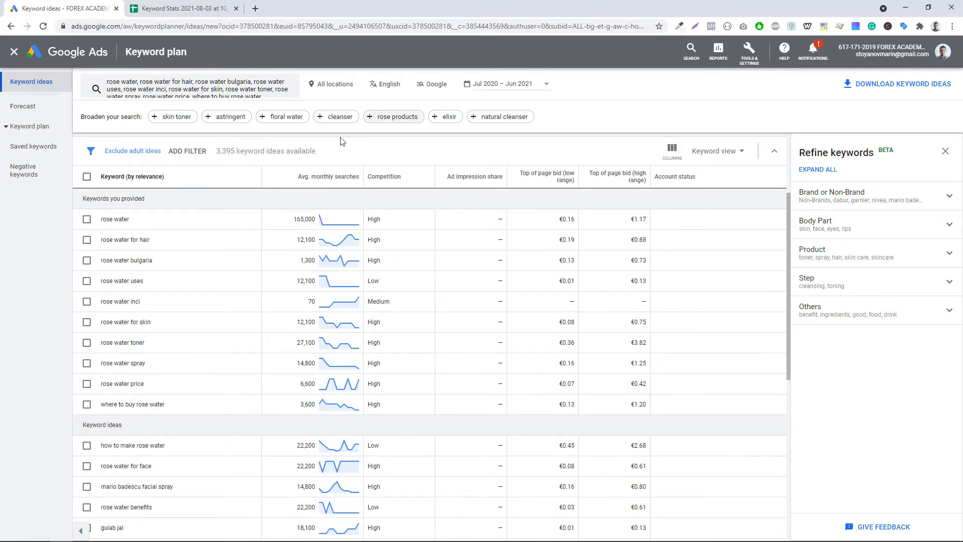
{"action": "scroll", "coordinate": [281, 312], "scroll_direction": "down", "scroll_amount": 3}
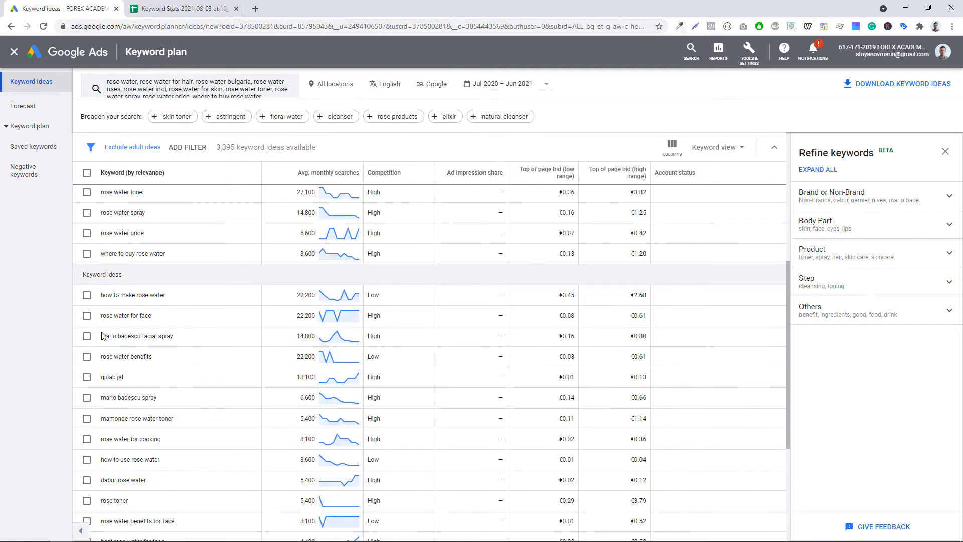
{"action": "scroll", "coordinate": [89, 355], "scroll_direction": "up", "scroll_amount": 1}
{"action": "scroll", "coordinate": [89, 355], "scroll_direction": "up", "scroll_amount": 1}
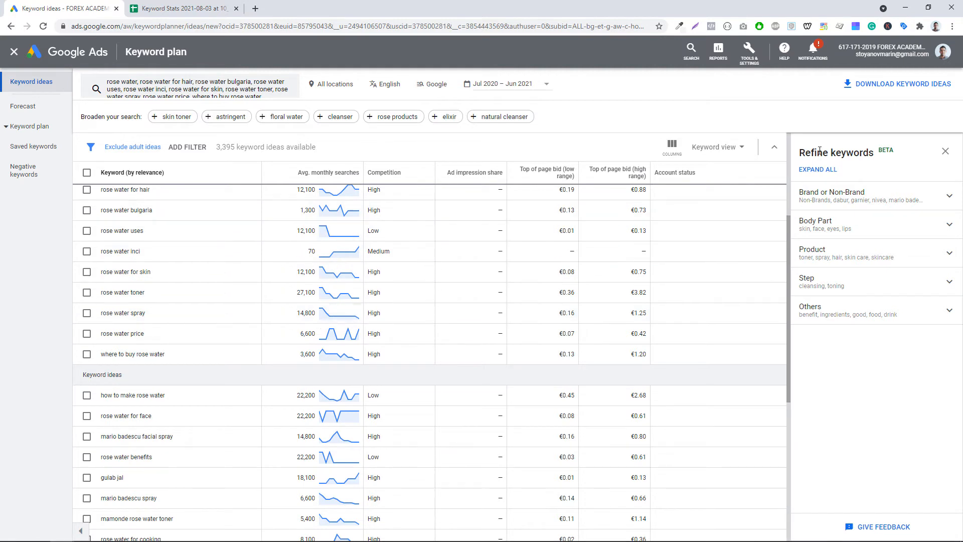
- Refine the keyword ideas by brand, excluding Healthcare Company, Retailer and Other Brands keywords so only non-brand terms remain
{"action": "left_click", "coordinate": [862, 199]}
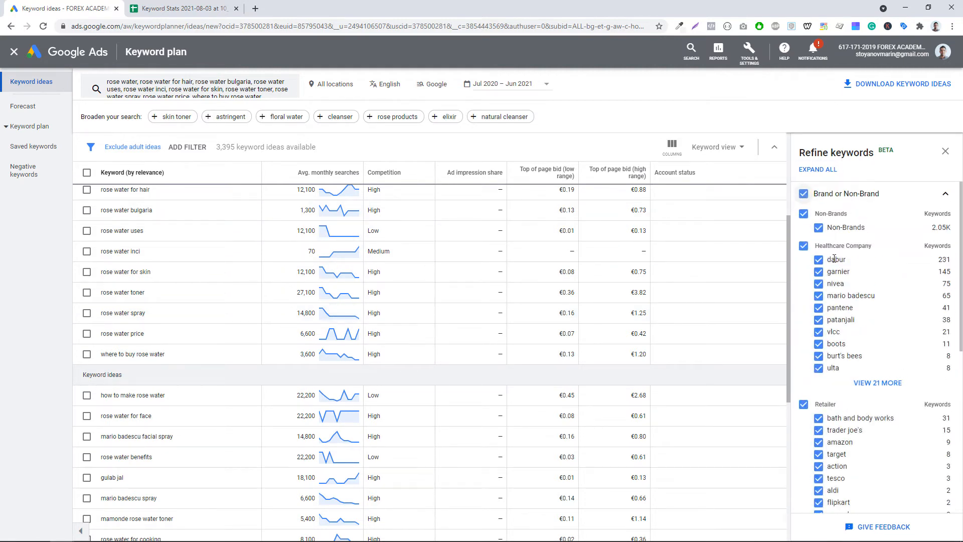
{"action": "left_click", "coordinate": [803, 247]}
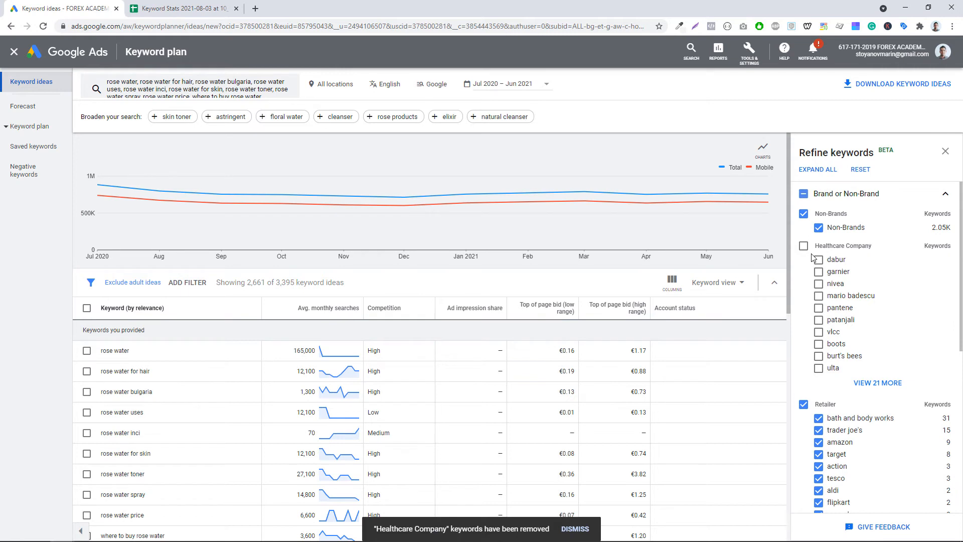
{"action": "scroll", "coordinate": [838, 416], "scroll_direction": "down", "scroll_amount": 1}
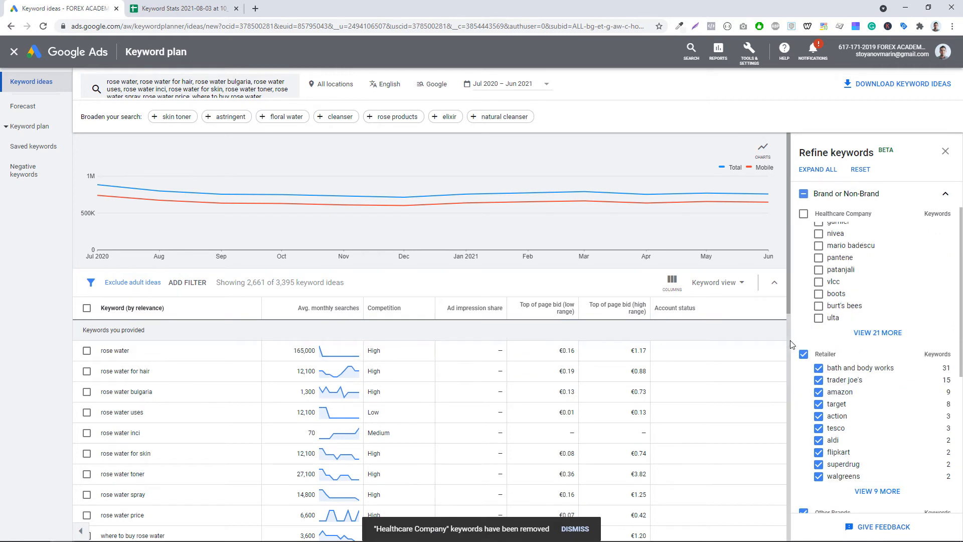
{"action": "left_click", "coordinate": [804, 354]}
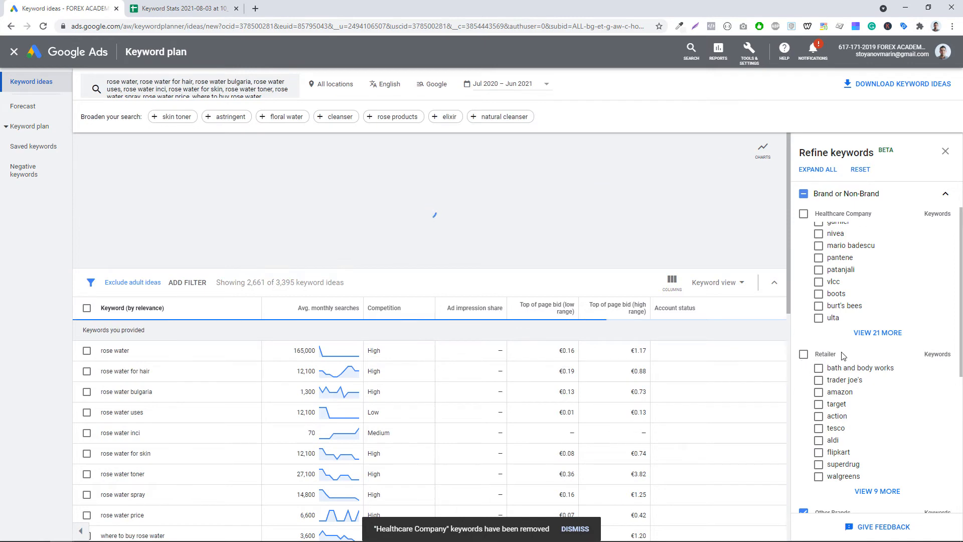
{"action": "scroll", "coordinate": [807, 376], "scroll_direction": "down", "scroll_amount": 1}
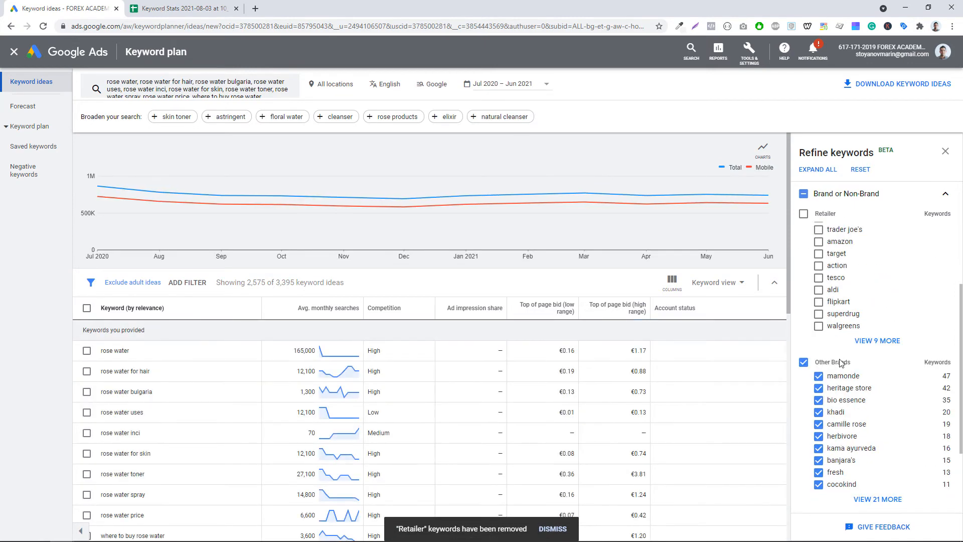
{"action": "left_click", "coordinate": [804, 362]}
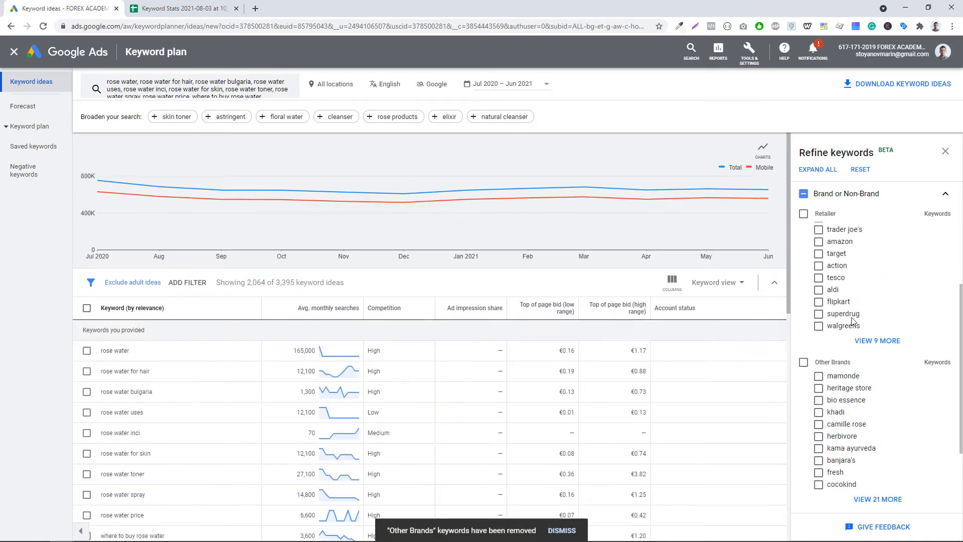
{"action": "left_click", "coordinate": [948, 193]}
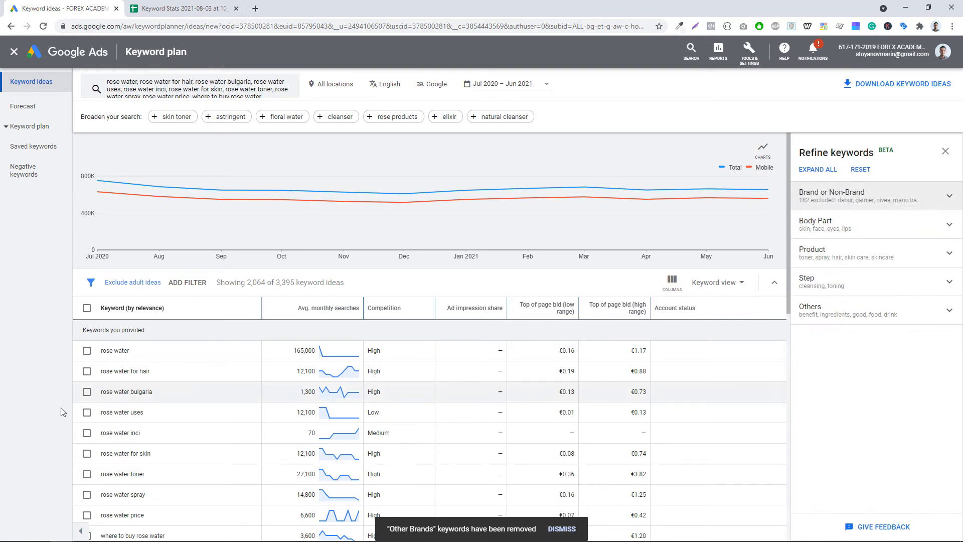
- Review the filtered keyword ideas and their monthly search trend charts
{"action": "scroll", "coordinate": [183, 301], "scroll_direction": "down", "scroll_amount": 4}
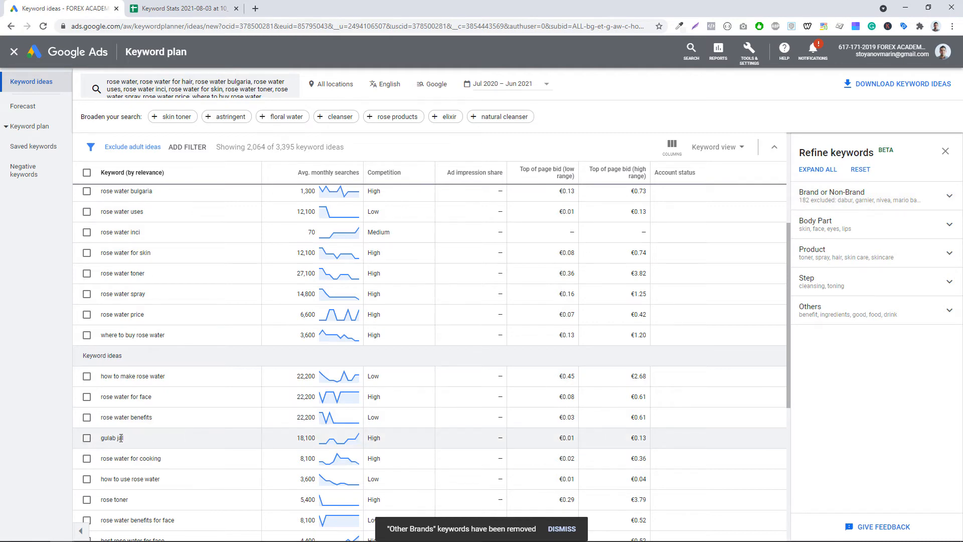
{"action": "left_click_drag", "start_coordinate": [103, 441], "coordinate": [145, 442]}
{"action": "left_click", "coordinate": [113, 440]}
{"action": "scroll", "coordinate": [128, 440], "scroll_direction": "down", "scroll_amount": 1}
{"action": "scroll", "coordinate": [127, 440], "scroll_direction": "down", "scroll_amount": 2}
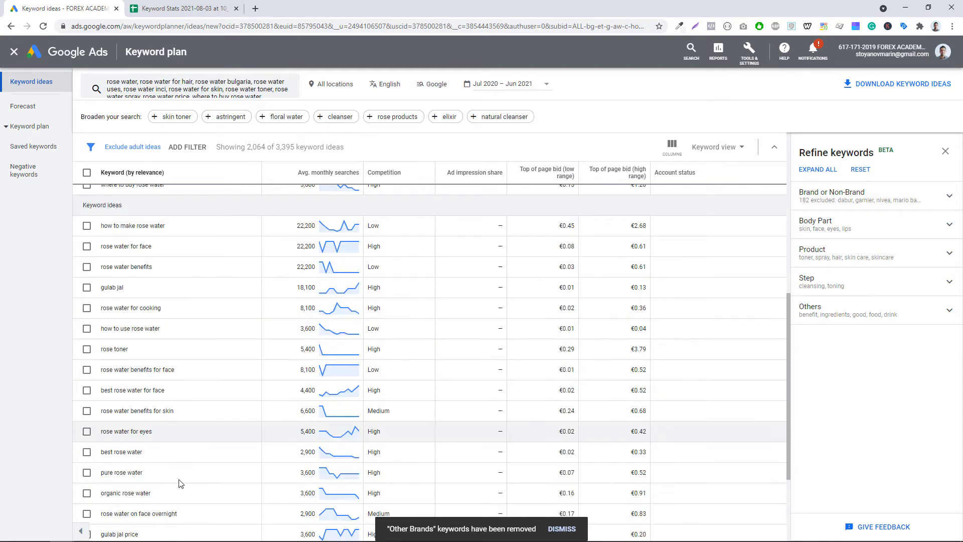
{"action": "scroll", "coordinate": [185, 486], "scroll_direction": "down", "scroll_amount": 2}
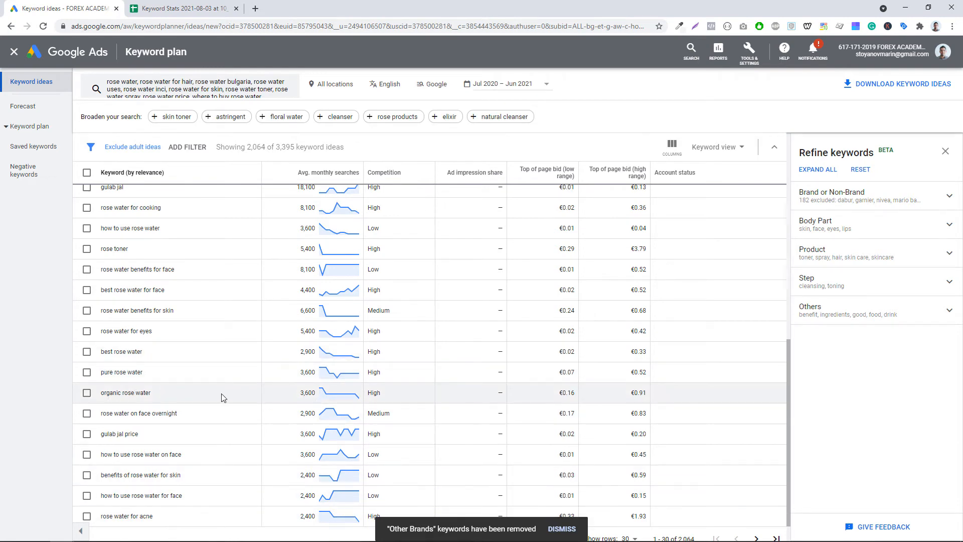
{"action": "scroll", "coordinate": [223, 397], "scroll_direction": "up", "scroll_amount": 8}
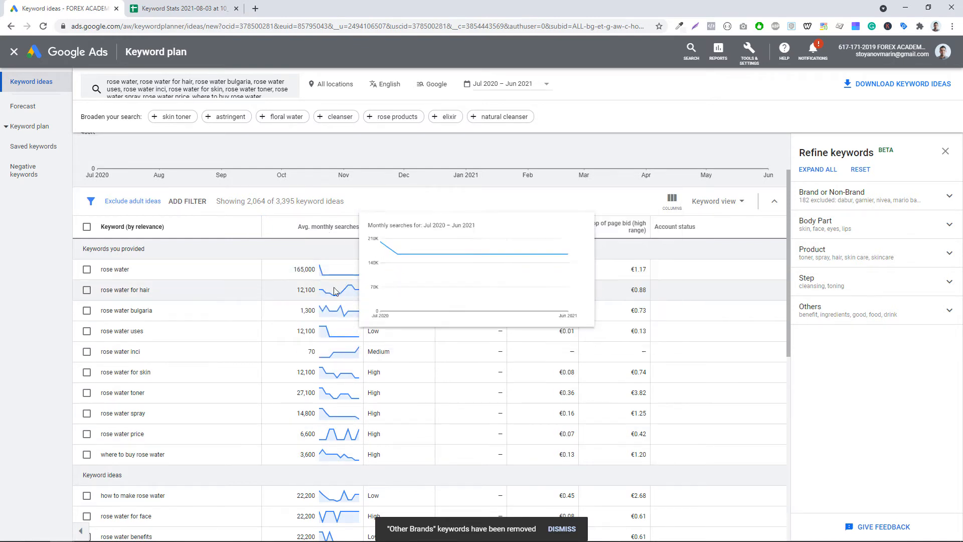
{"action": "mouse_move", "coordinate": [352, 293]}
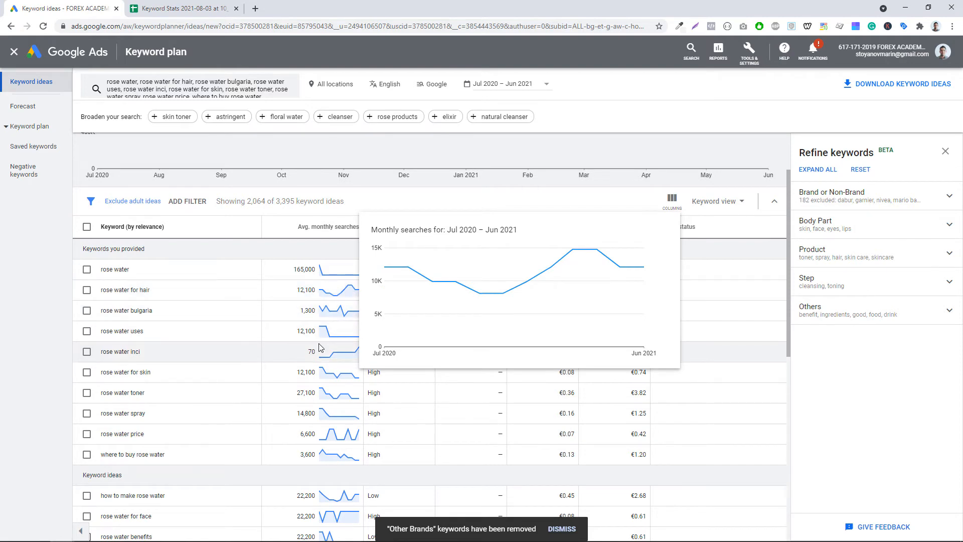
{"action": "scroll", "coordinate": [384, 429], "scroll_direction": "down", "scroll_amount": 1}
{"action": "scroll", "coordinate": [383, 429], "scroll_direction": "down", "scroll_amount": 1}
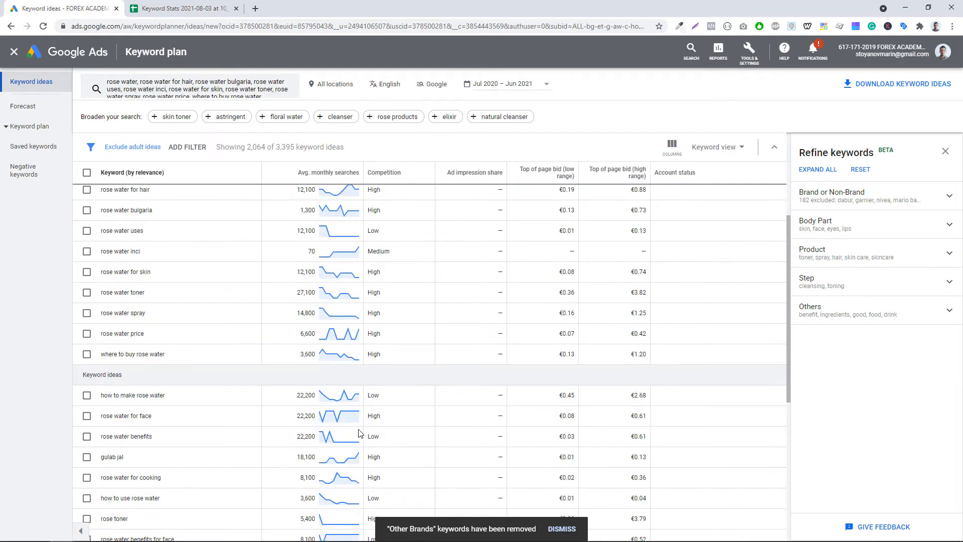
{"action": "scroll", "coordinate": [339, 410], "scroll_direction": "down", "scroll_amount": 3}
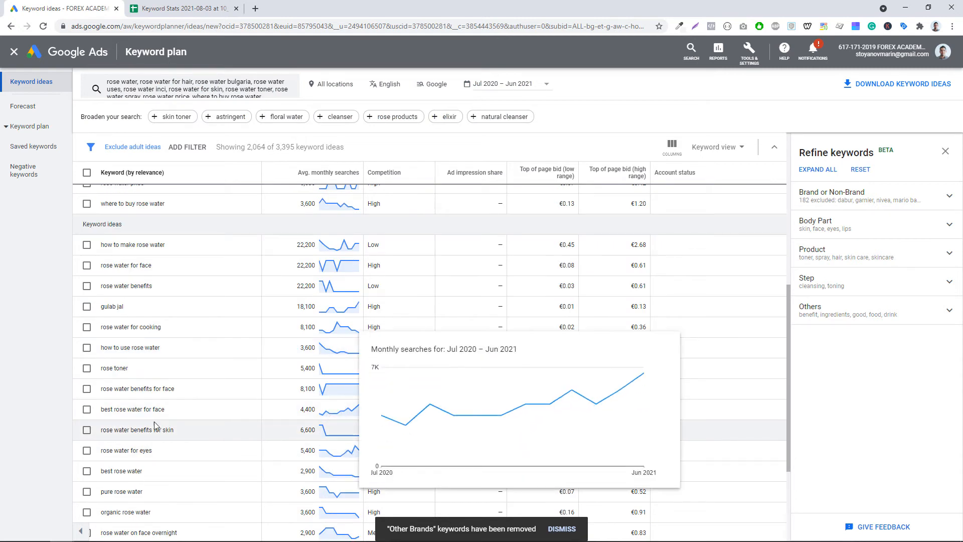
{"action": "mouse_move", "coordinate": [342, 417]}
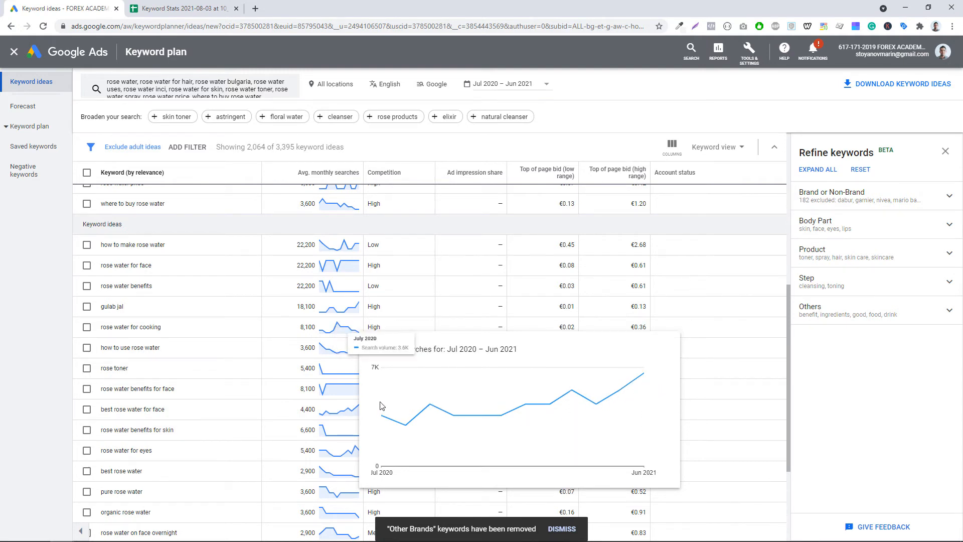
{"action": "scroll", "coordinate": [176, 420], "scroll_direction": "up", "scroll_amount": 5}
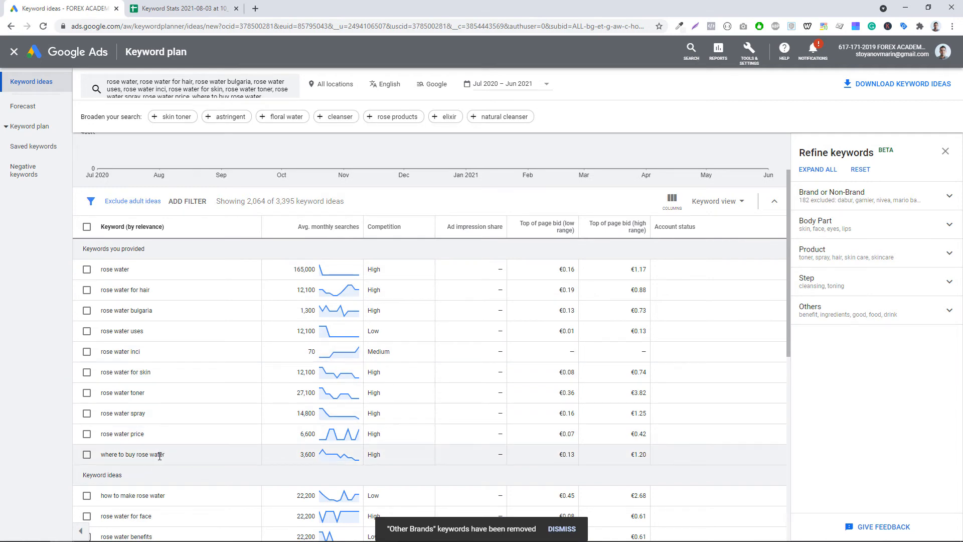
{"action": "scroll", "coordinate": [160, 456], "scroll_direction": "down", "scroll_amount": 2}
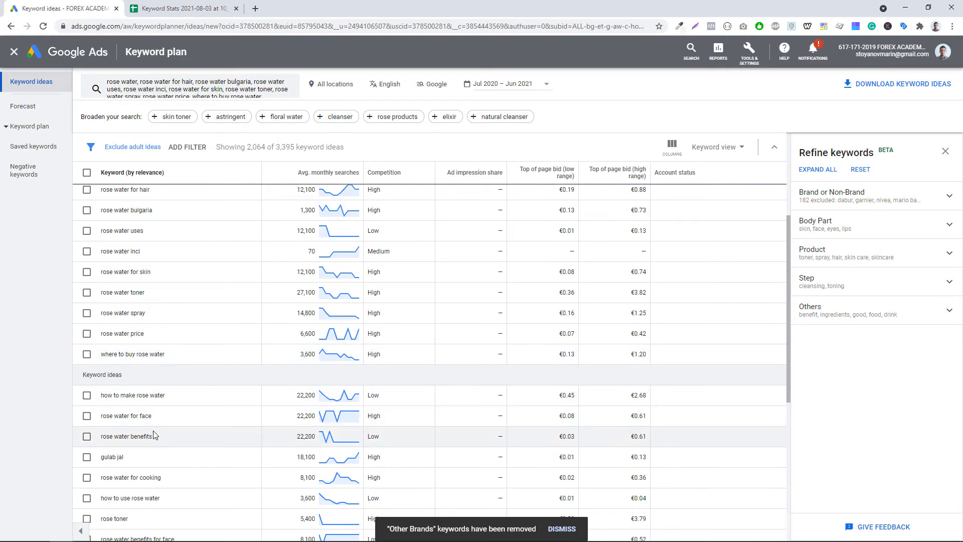
{"action": "scroll", "coordinate": [151, 426], "scroll_direction": "up", "scroll_amount": 1}
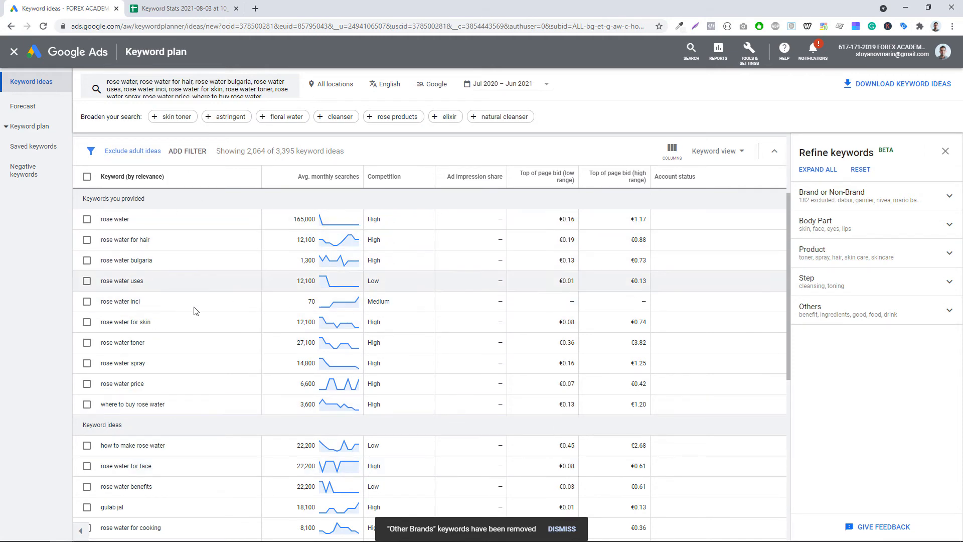
- Search Google for the keyword rose water for hair taken from the Keyword Planner list
{"action": "scroll", "coordinate": [156, 296], "scroll_direction": "down", "scroll_amount": 2}
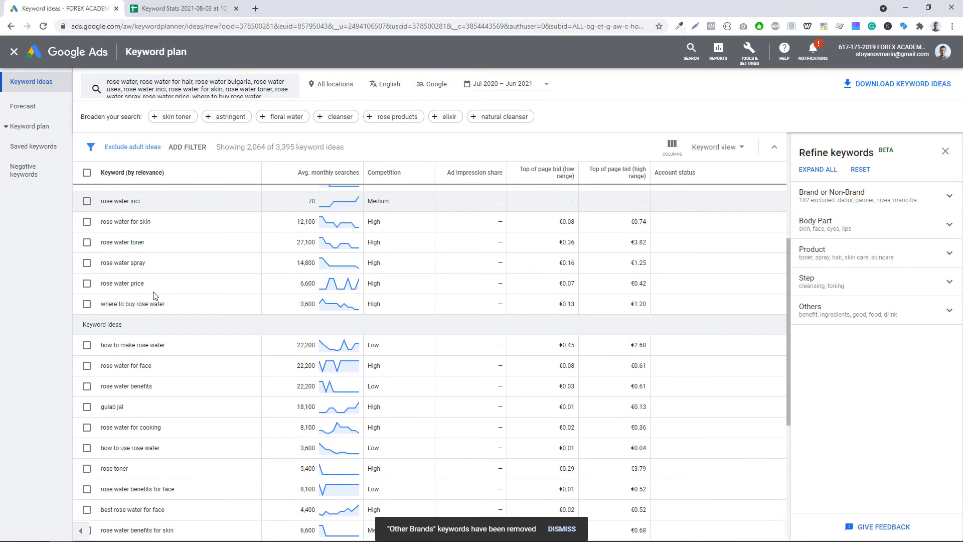
{"action": "scroll", "coordinate": [183, 429], "scroll_direction": "up", "scroll_amount": 2}
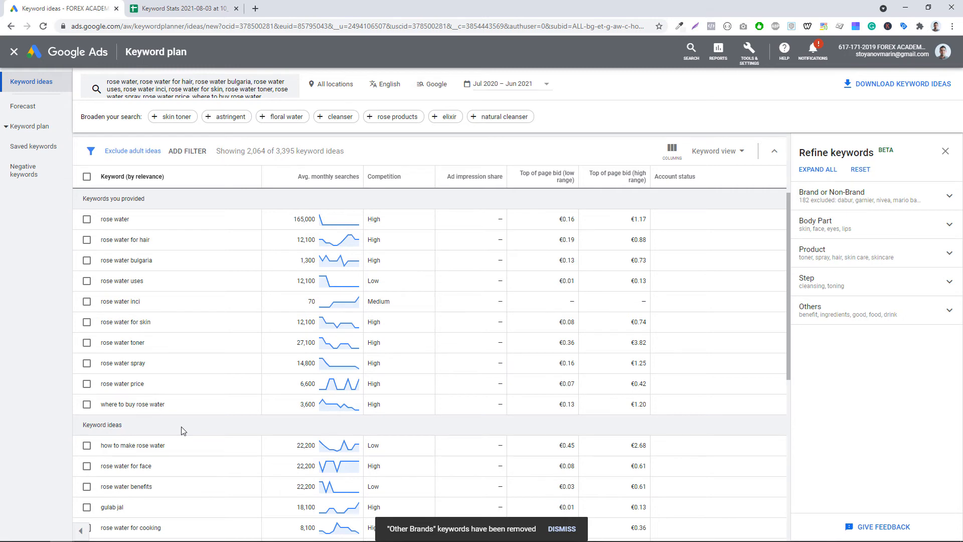
{"action": "scroll", "coordinate": [183, 430], "scroll_direction": "down", "scroll_amount": 5}
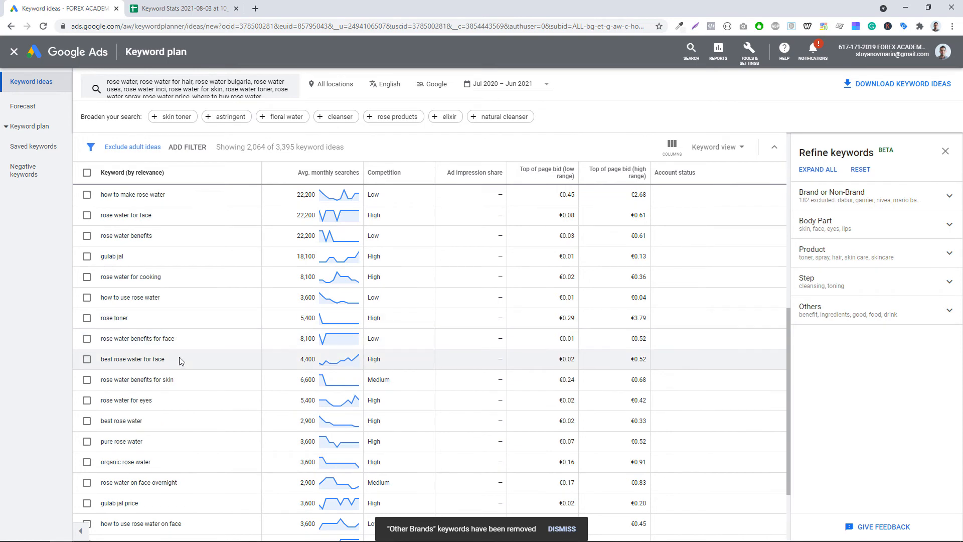
{"action": "scroll", "coordinate": [176, 372], "scroll_direction": "up", "scroll_amount": 6}
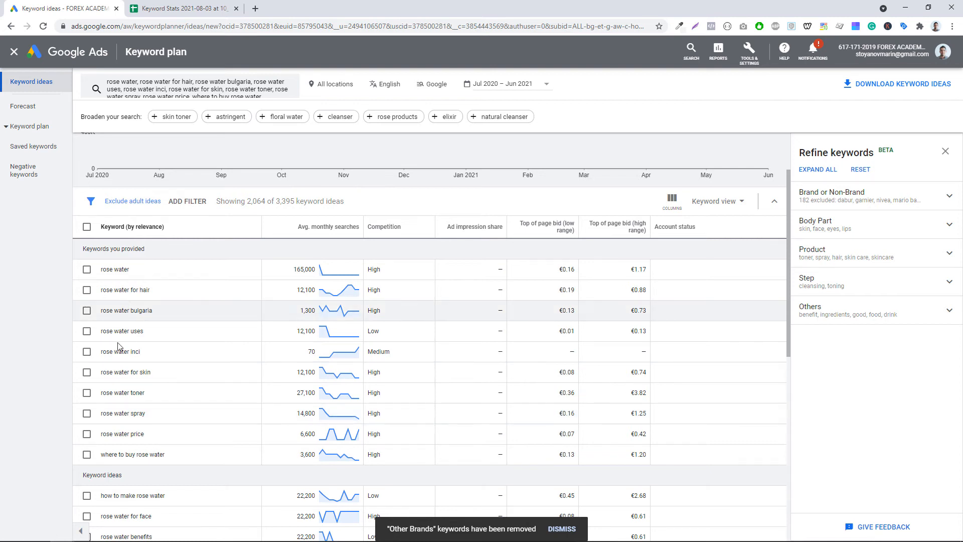
{"action": "triple_click", "coordinate": [131, 289]}
{"action": "right_click", "coordinate": [143, 288]}
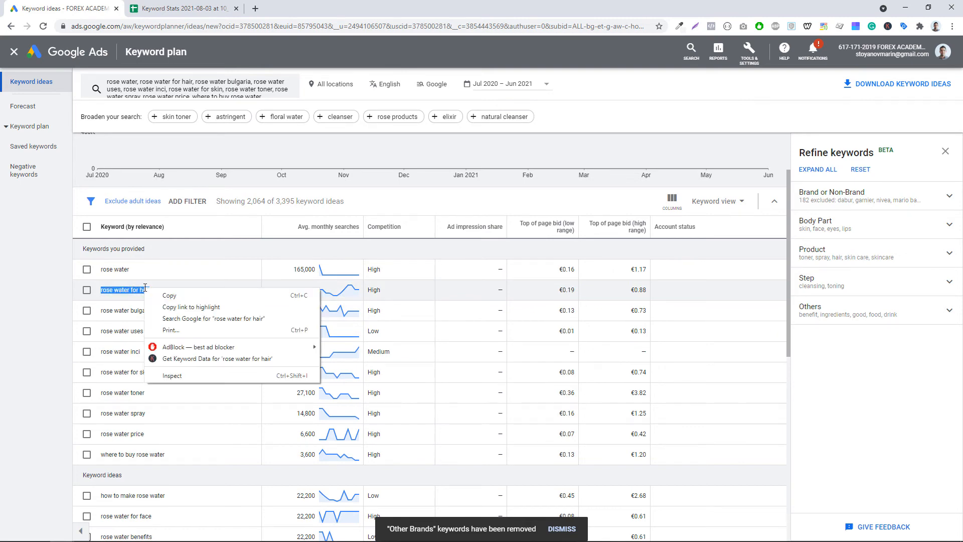
{"action": "left_click", "coordinate": [201, 325]}
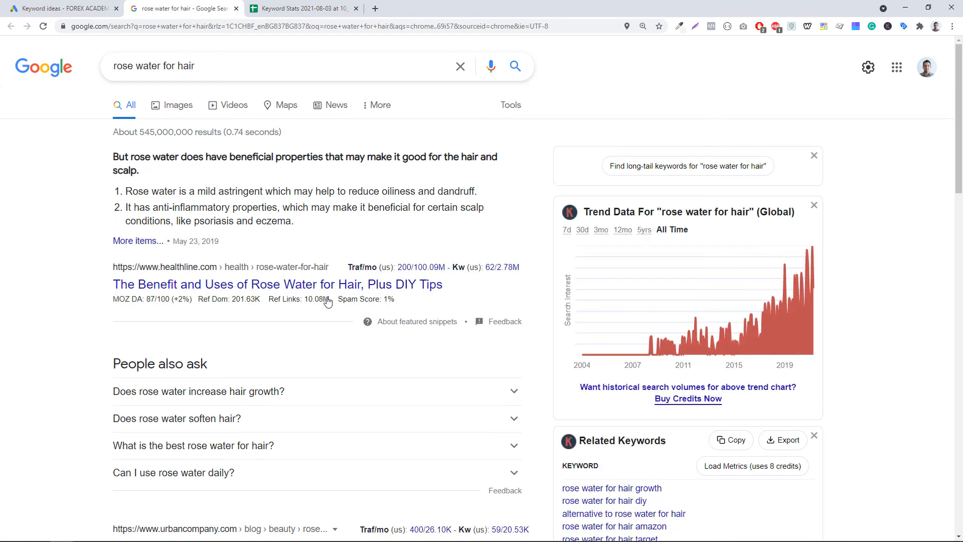
- Open the top Healthline article on rose water for hair and read through its content
{"action": "left_click", "coordinate": [267, 283]}
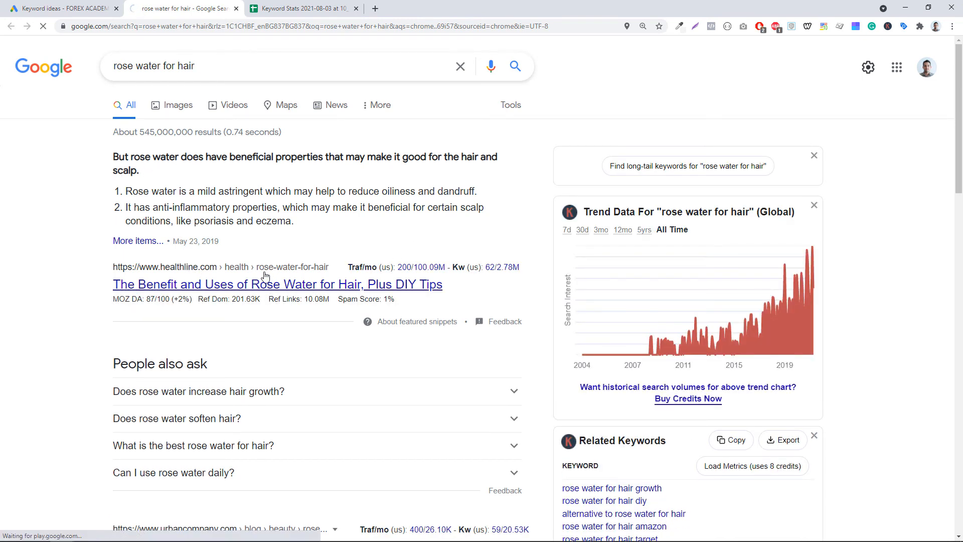
{"action": "scroll", "coordinate": [354, 271], "scroll_direction": "down", "scroll_amount": 4}
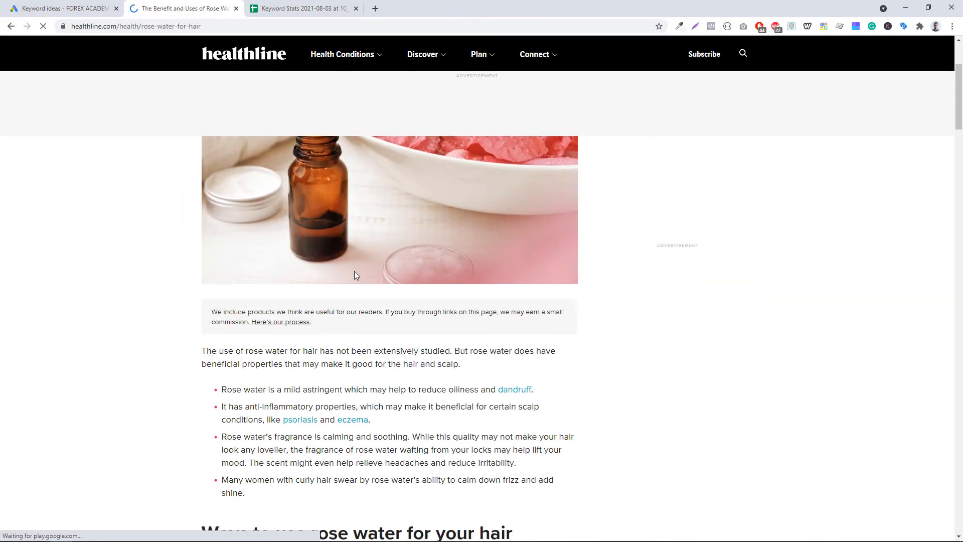
{"action": "scroll", "coordinate": [354, 275], "scroll_direction": "down", "scroll_amount": 5}
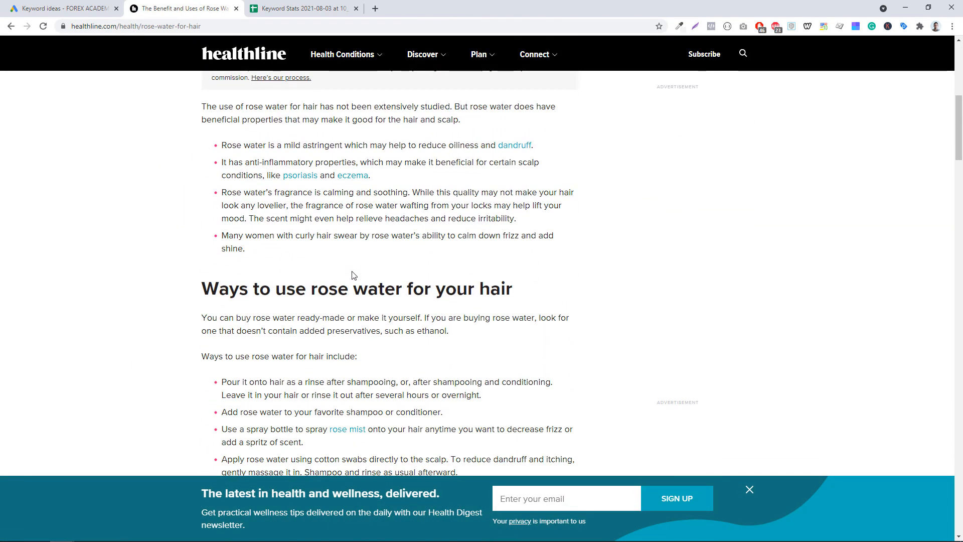
{"action": "scroll", "coordinate": [354, 275], "scroll_direction": "down", "scroll_amount": 7}
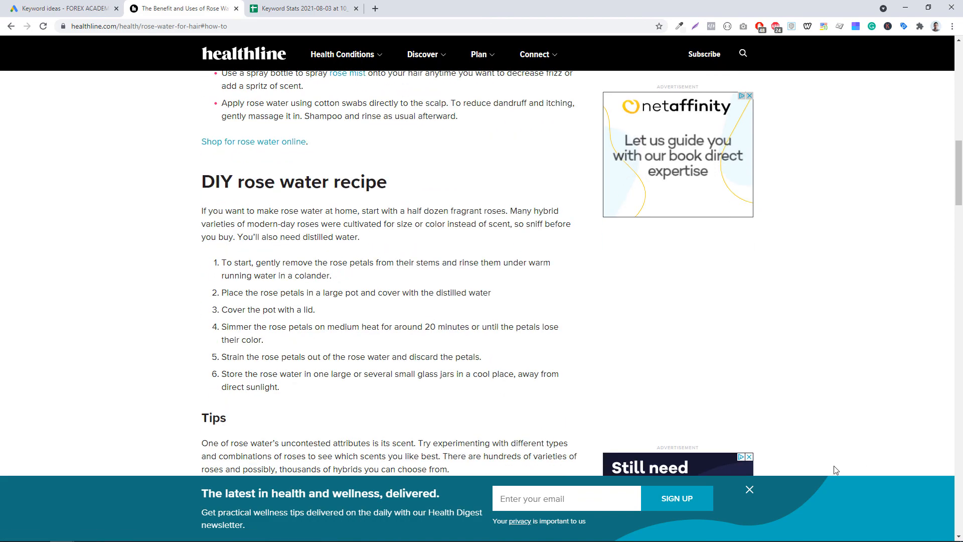
{"action": "left_click", "coordinate": [750, 489]}
{"action": "scroll", "coordinate": [375, 271], "scroll_direction": "down", "scroll_amount": 3}
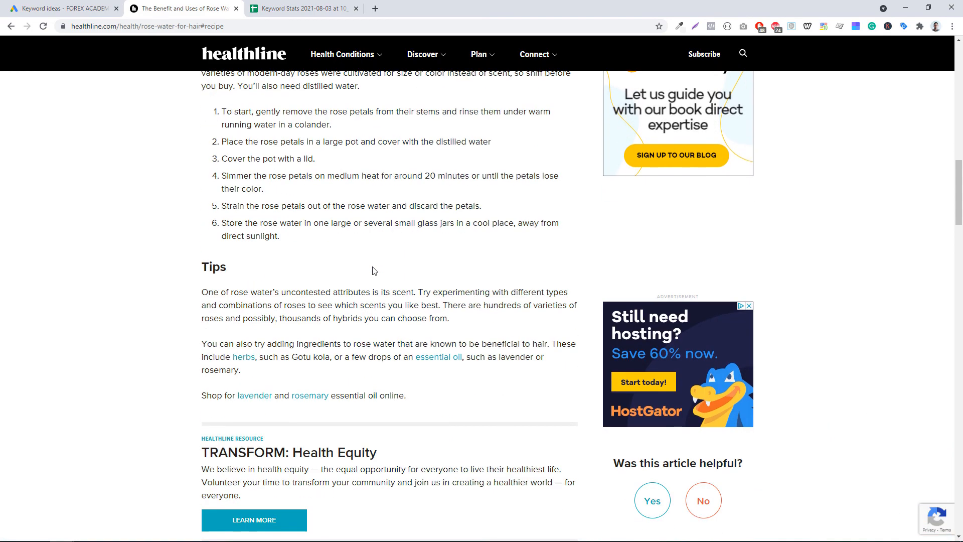
{"action": "scroll", "coordinate": [375, 271], "scroll_direction": "down", "scroll_amount": 7}
{"action": "scroll", "coordinate": [405, 237], "scroll_direction": "up", "scroll_amount": 10}
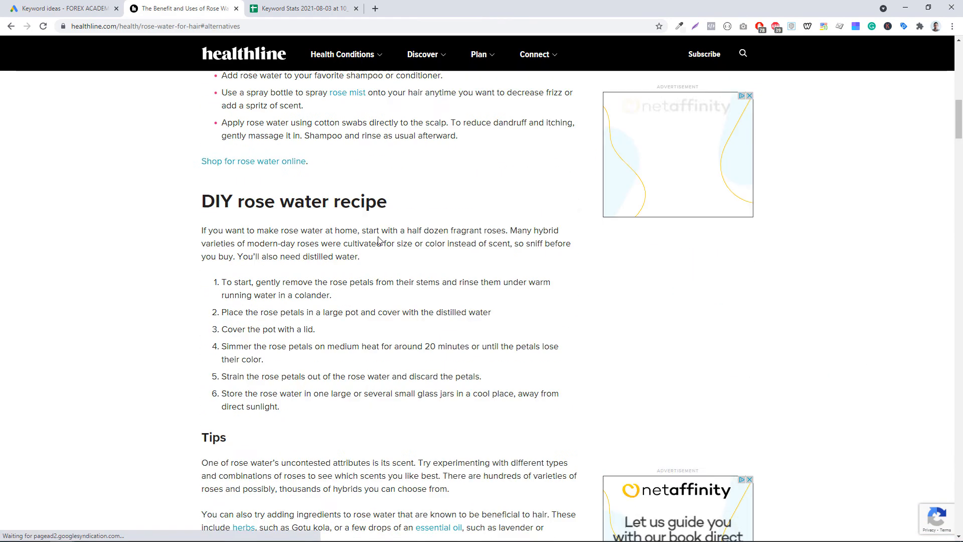
{"action": "scroll", "coordinate": [378, 240], "scroll_direction": "up", "scroll_amount": 7}
- Find the occurrences of "hair" on the article page and scroll through the highlighted matches
{"action": "key", "text": "ctrl+f"}
{"action": "type", "text": "ha"}
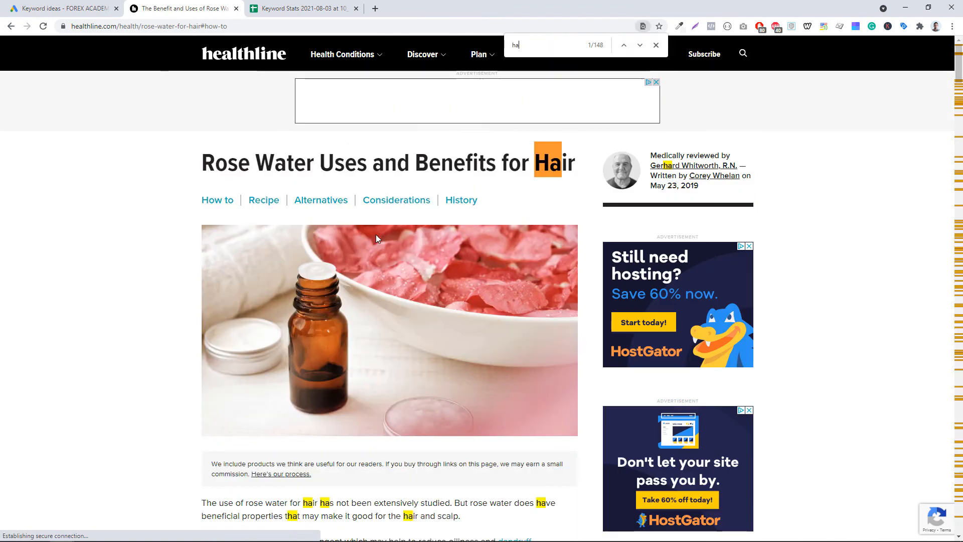
{"action": "type", "text": "ir"}
{"action": "key", "text": "Return"}
{"action": "key", "text": "Return"}
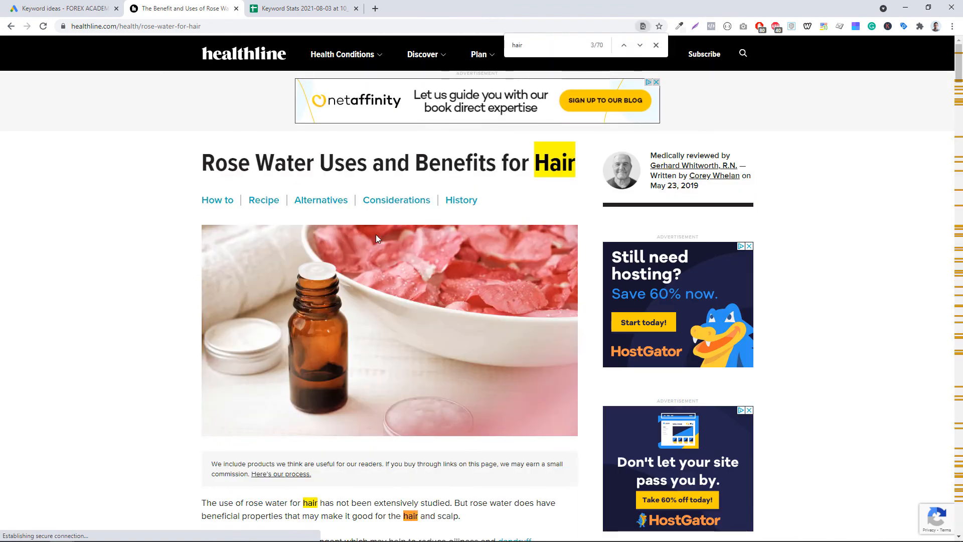
{"action": "scroll", "coordinate": [377, 238], "scroll_direction": "down", "scroll_amount": 9}
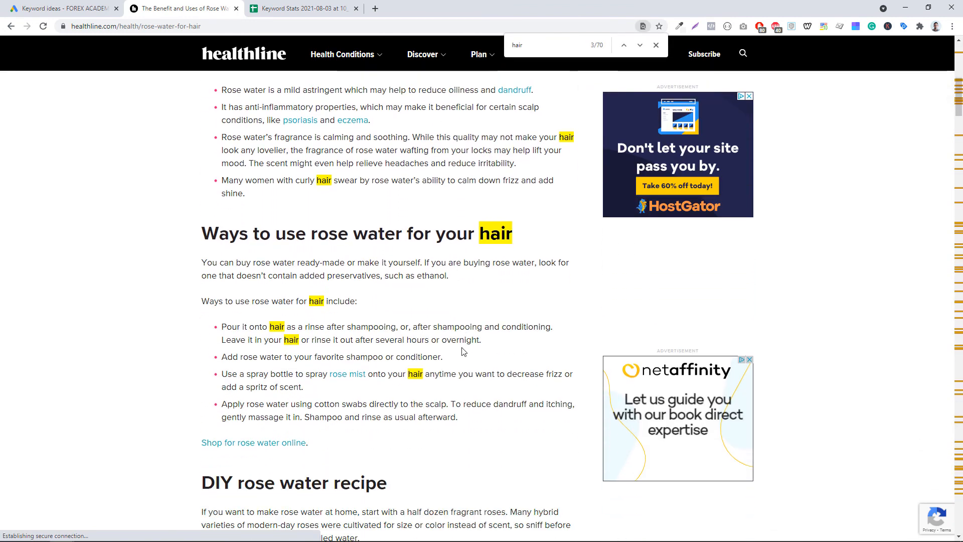
{"action": "scroll", "coordinate": [462, 351], "scroll_direction": "down", "scroll_amount": 4}
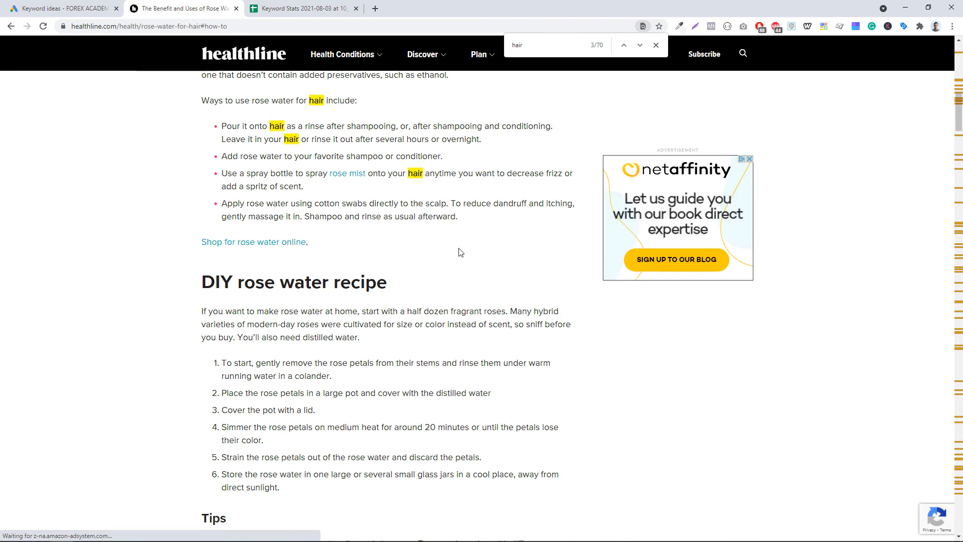
{"action": "scroll", "coordinate": [461, 252], "scroll_direction": "down", "scroll_amount": 10}
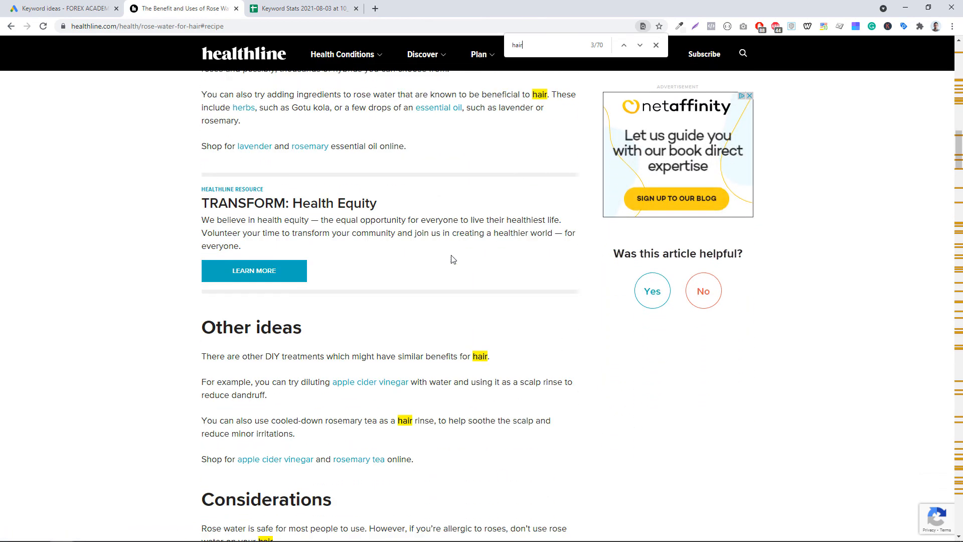
{"action": "scroll", "coordinate": [453, 259], "scroll_direction": "down", "scroll_amount": 4}
{"action": "scroll", "coordinate": [226, 299], "scroll_direction": "down", "scroll_amount": 4}
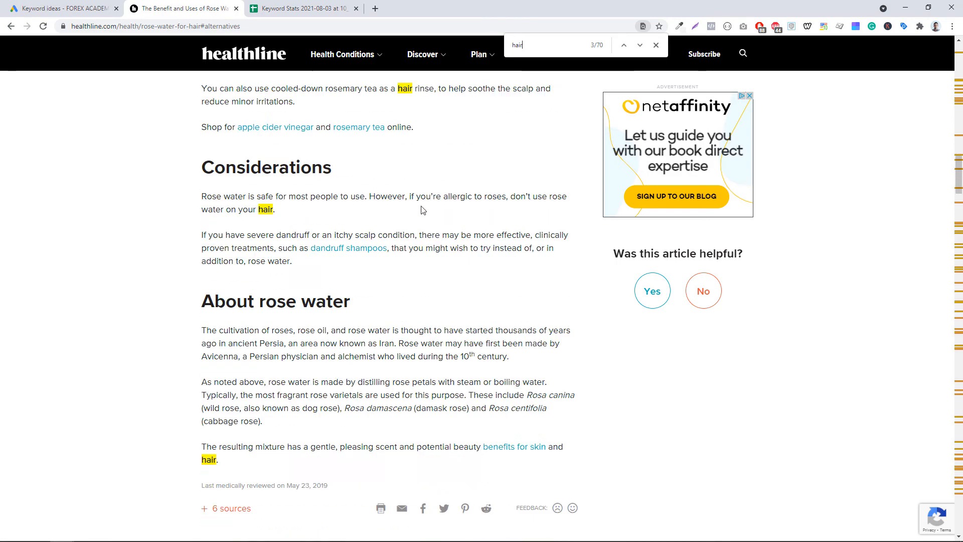
{"action": "scroll", "coordinate": [344, 338], "scroll_direction": "up", "scroll_amount": 13}
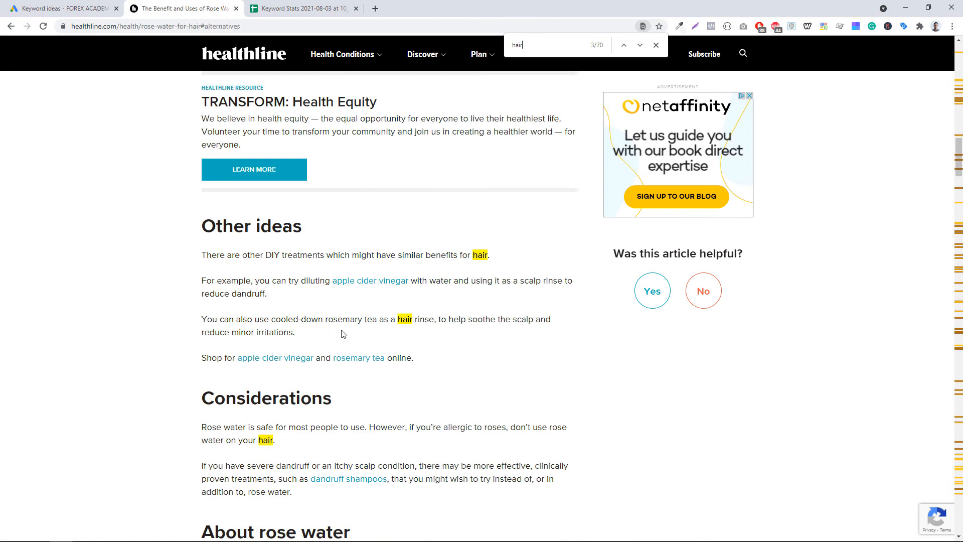
{"action": "scroll", "coordinate": [458, 388], "scroll_direction": "up", "scroll_amount": 3}
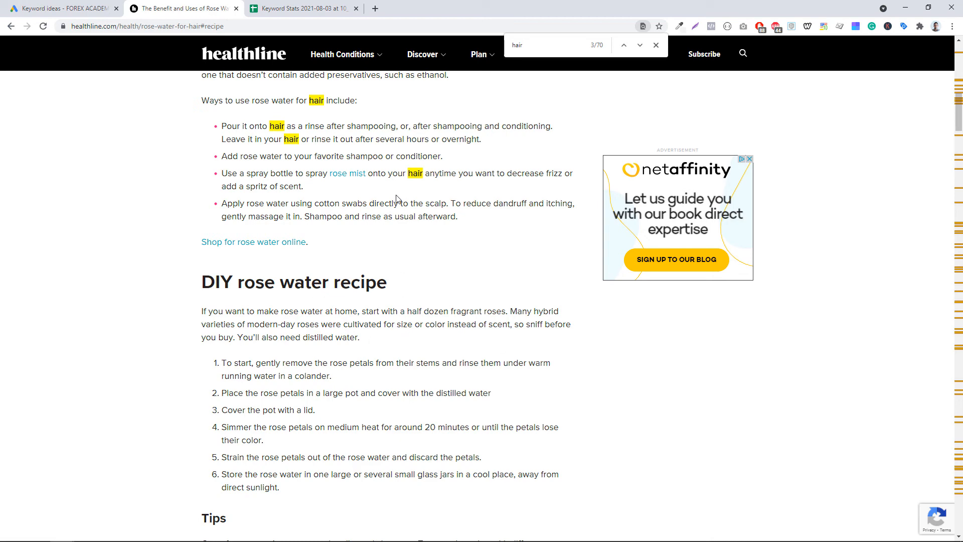
{"action": "scroll", "coordinate": [331, 261], "scroll_direction": "up", "scroll_amount": 3}
{"action": "scroll", "coordinate": [402, 279], "scroll_direction": "up", "scroll_amount": 3}
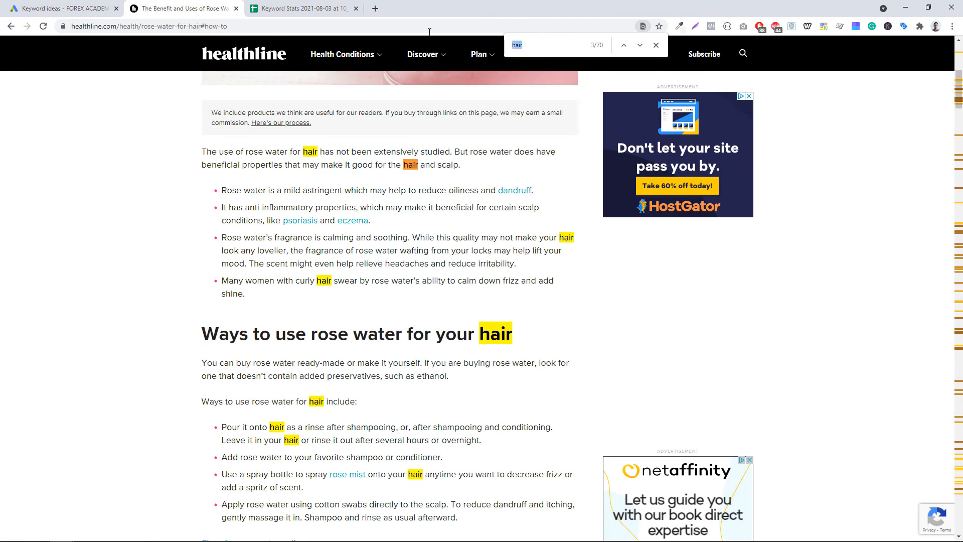
- Find "rose water" on the article page and examine how it appears in the headline and URL slug
{"action": "type", "text": "rose water"}
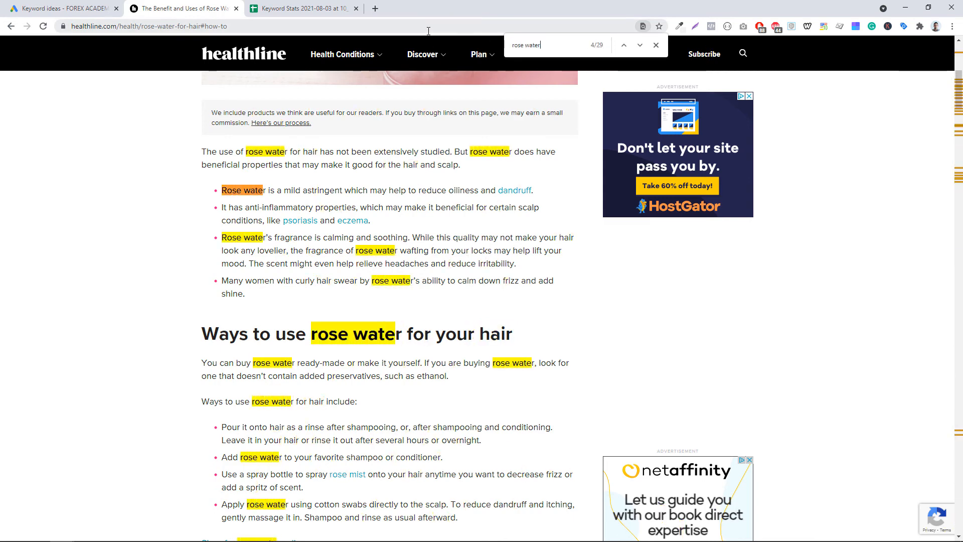
{"action": "scroll", "coordinate": [557, 241], "scroll_direction": "down", "scroll_amount": 4}
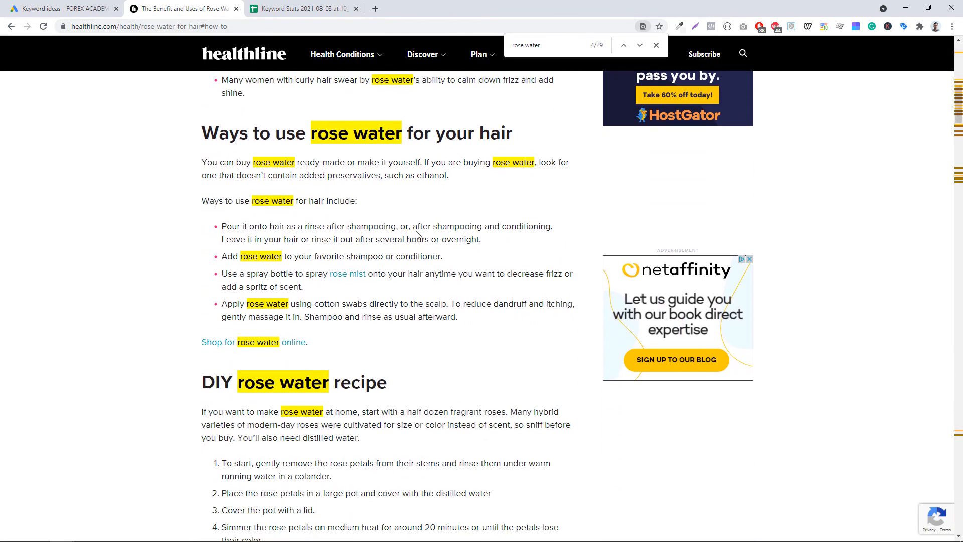
{"action": "scroll", "coordinate": [417, 234], "scroll_direction": "down", "scroll_amount": 3}
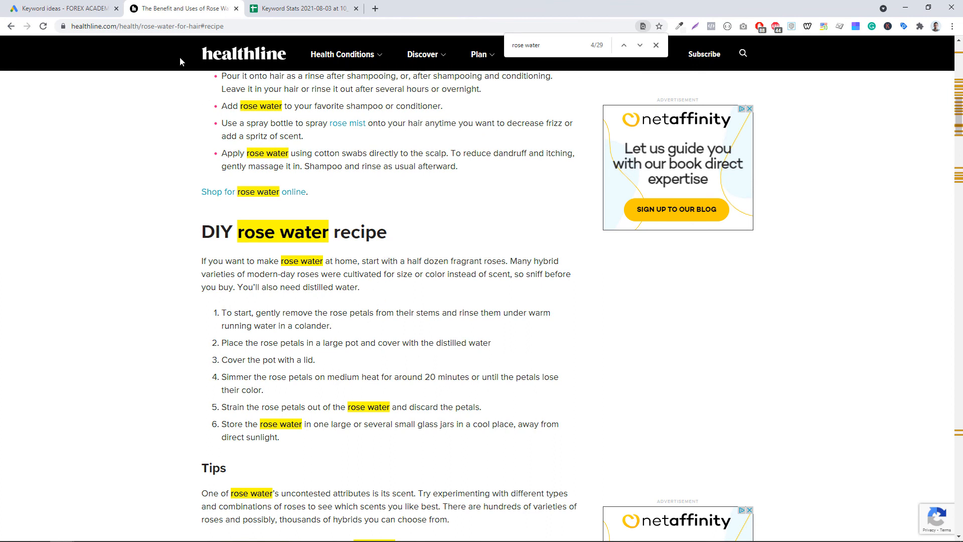
{"action": "left_click_drag", "start_coordinate": [141, 27], "coordinate": [201, 27]}
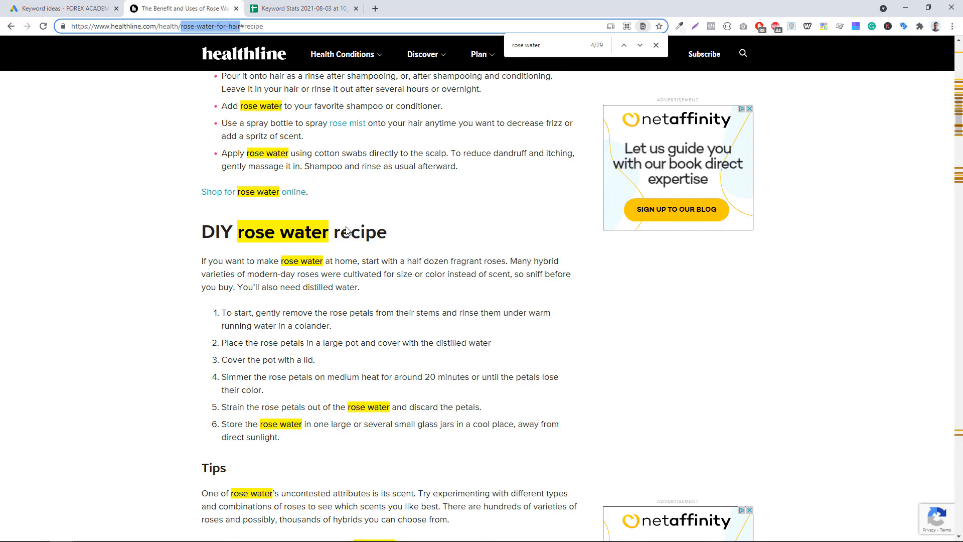
{"action": "scroll", "coordinate": [347, 230], "scroll_direction": "up", "scroll_amount": 15}
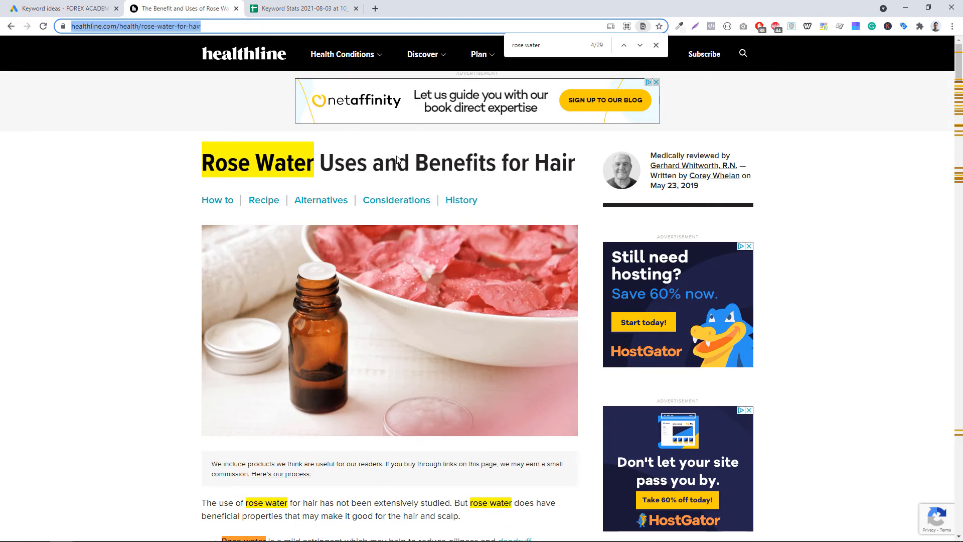
{"action": "double_click", "coordinate": [350, 160]}
{"action": "scroll", "coordinate": [341, 180], "scroll_direction": "down", "scroll_amount": 5}
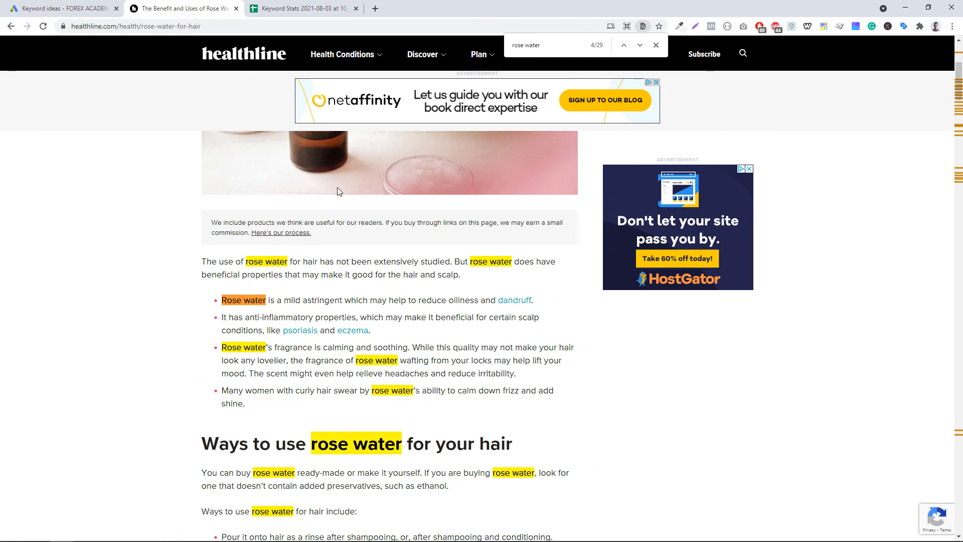
{"action": "scroll", "coordinate": [337, 188], "scroll_direction": "down", "scroll_amount": 9}
- Search Google for rose water for skin from the Keyword Planner list and open the Healthline result
{"action": "key", "text": "ctrl+shift+Tab"}
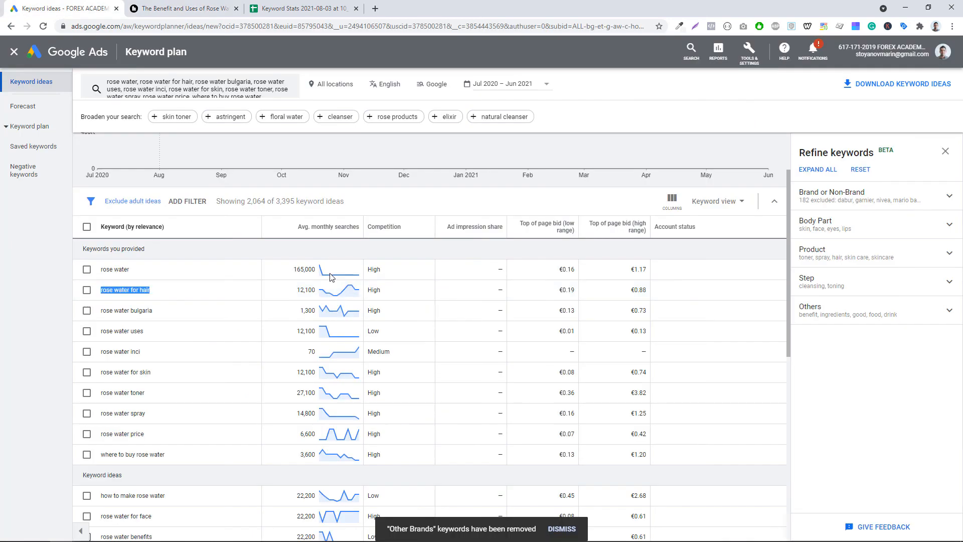
{"action": "double_click", "coordinate": [121, 372]}
{"action": "right_click", "coordinate": [120, 372]}
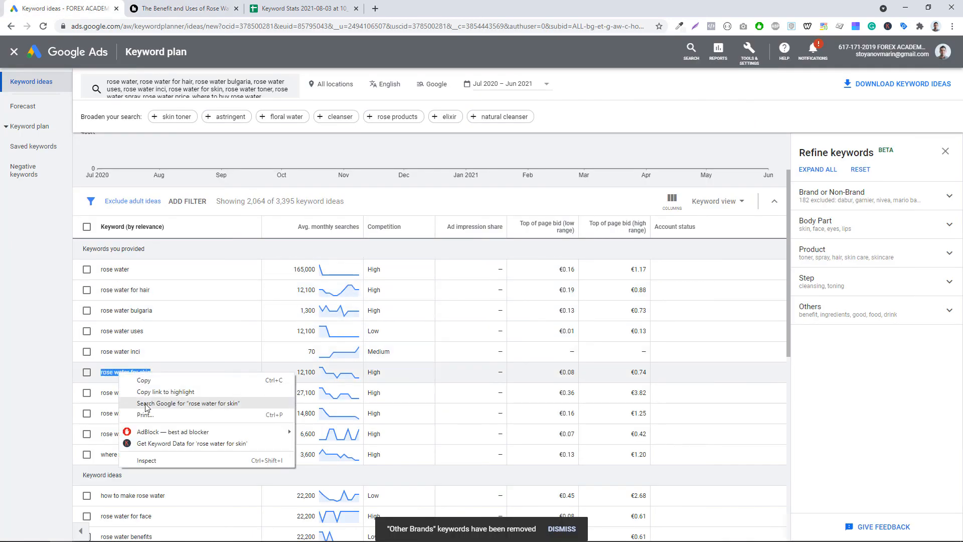
{"action": "left_click", "coordinate": [161, 404]}
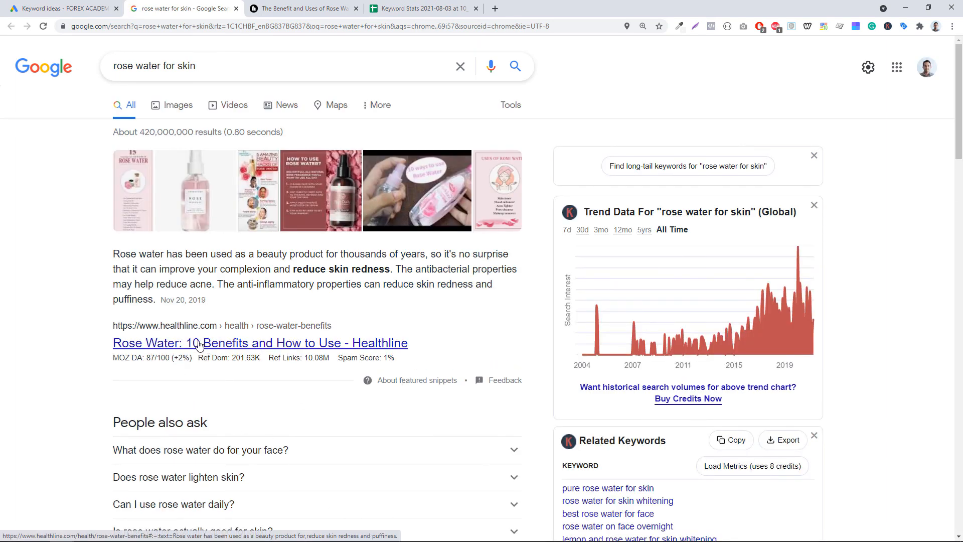
{"action": "left_click", "coordinate": [200, 345]}
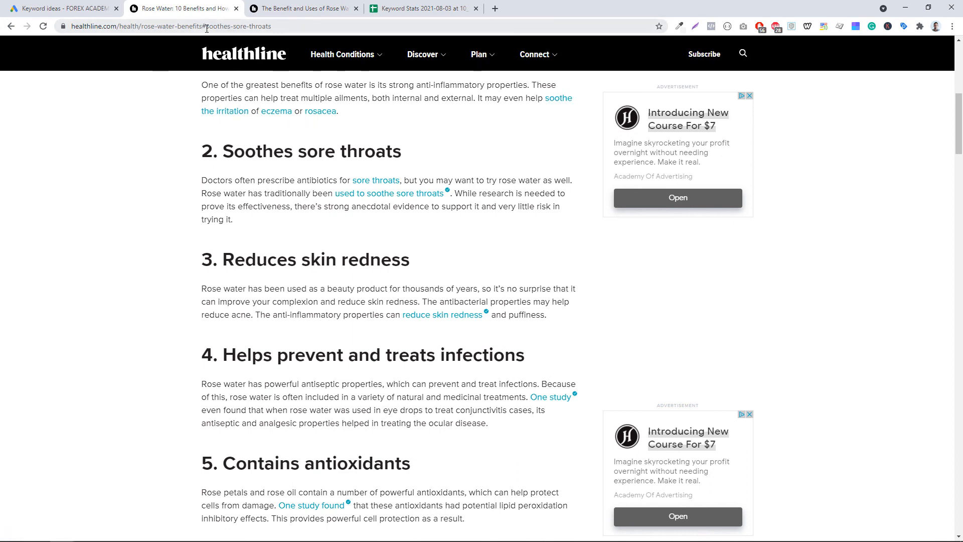
- Examine the rose water benefits article's URL slug in the address bar
{"action": "scroll", "coordinate": [322, 182], "scroll_direction": "up", "scroll_amount": 2}
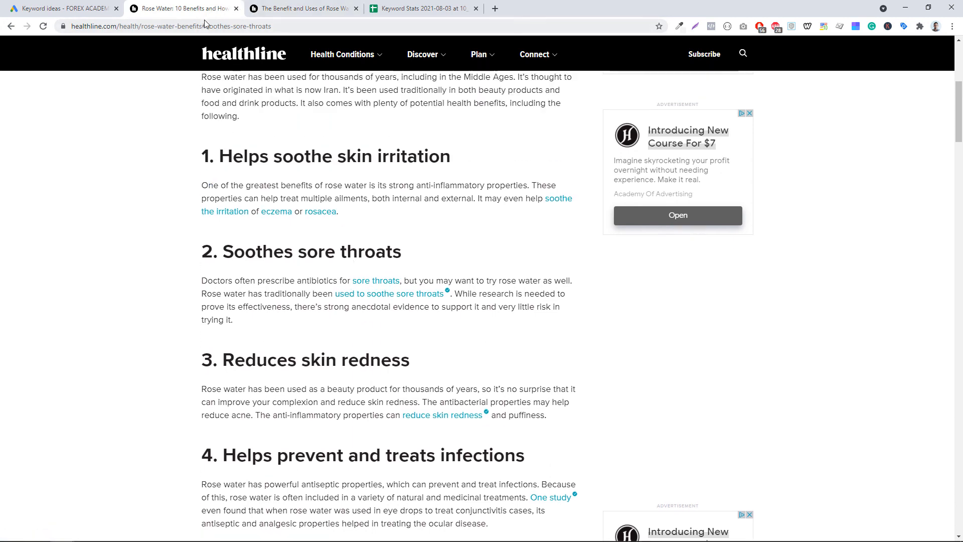
{"action": "left_click", "coordinate": [203, 26]}
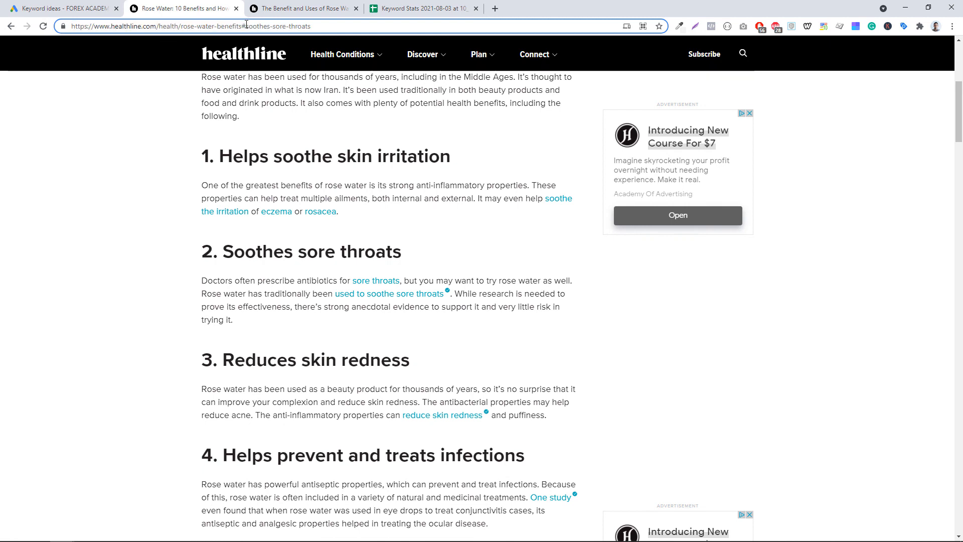
{"action": "left_click_drag", "start_coordinate": [245, 27], "coordinate": [338, 31]}
{"action": "left_click", "coordinate": [319, 339]}
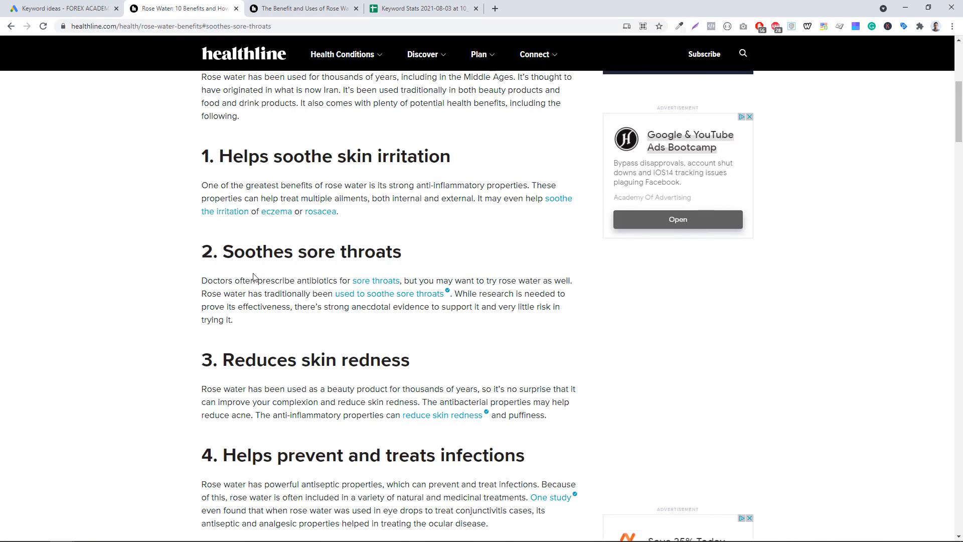
- Find the occurrences of "skin" on the rose water benefits article and scroll through the highlighted matches
{"action": "key", "text": "ctrl+f"}
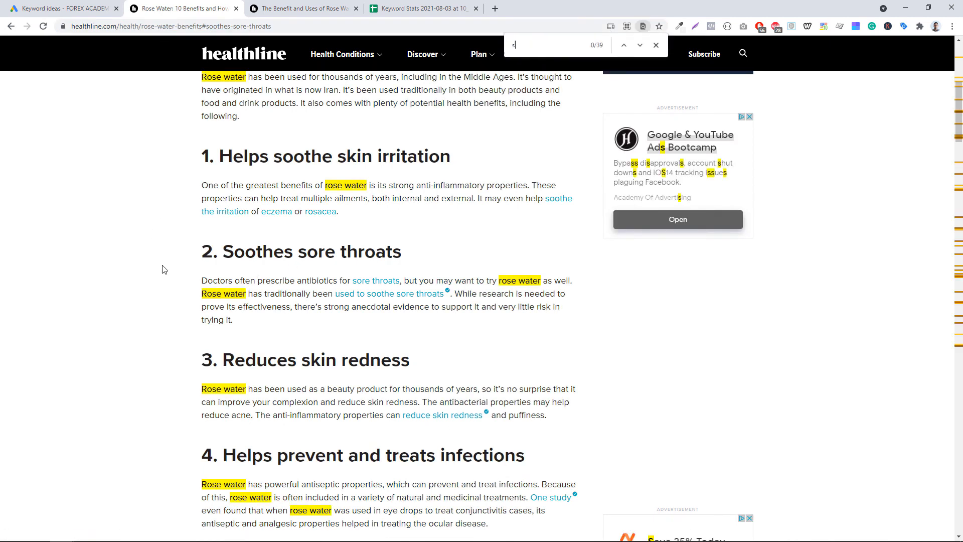
{"action": "type", "text": "skin"}
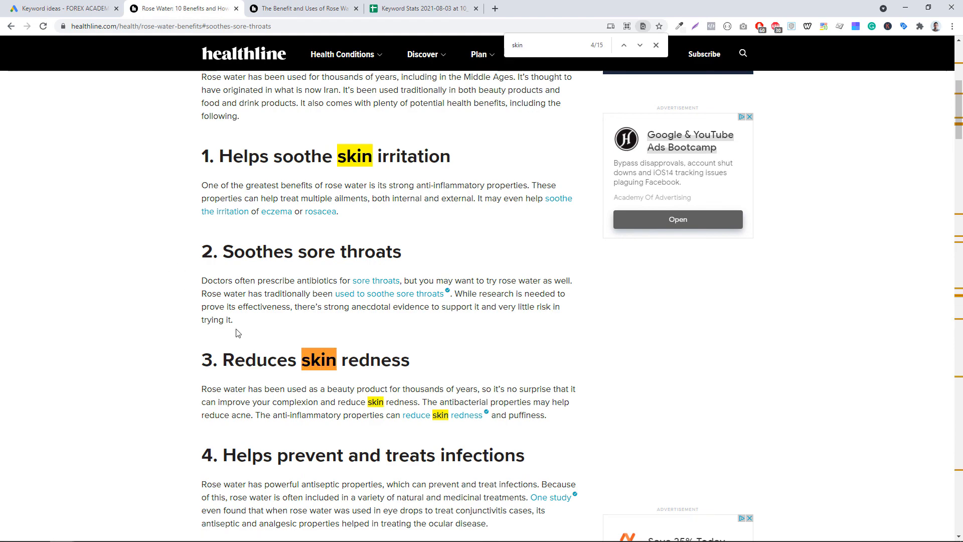
{"action": "scroll", "coordinate": [276, 309], "scroll_direction": "down", "scroll_amount": 1}
{"action": "scroll", "coordinate": [276, 310], "scroll_direction": "down", "scroll_amount": 12}
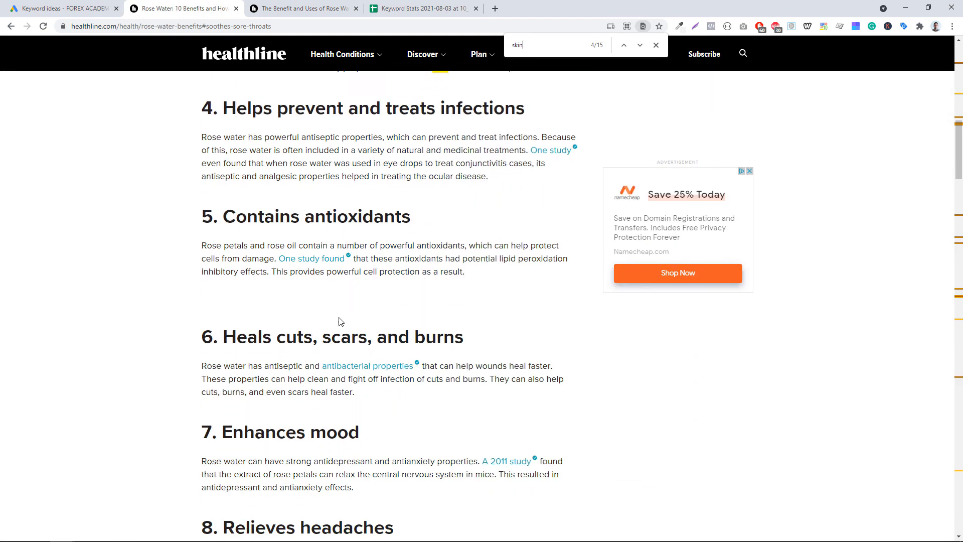
{"action": "scroll", "coordinate": [421, 392], "scroll_direction": "down", "scroll_amount": 15}
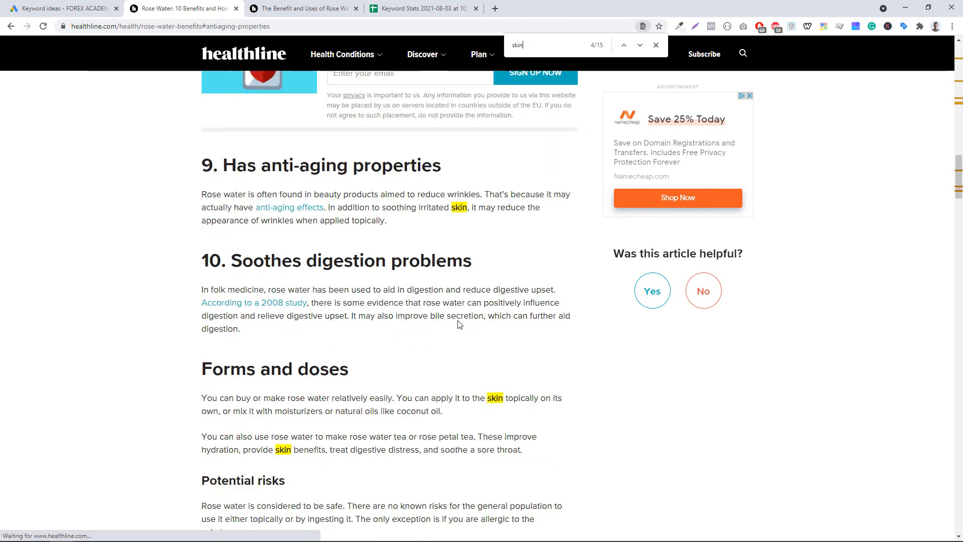
{"action": "scroll", "coordinate": [485, 325], "scroll_direction": "up", "scroll_amount": 20}
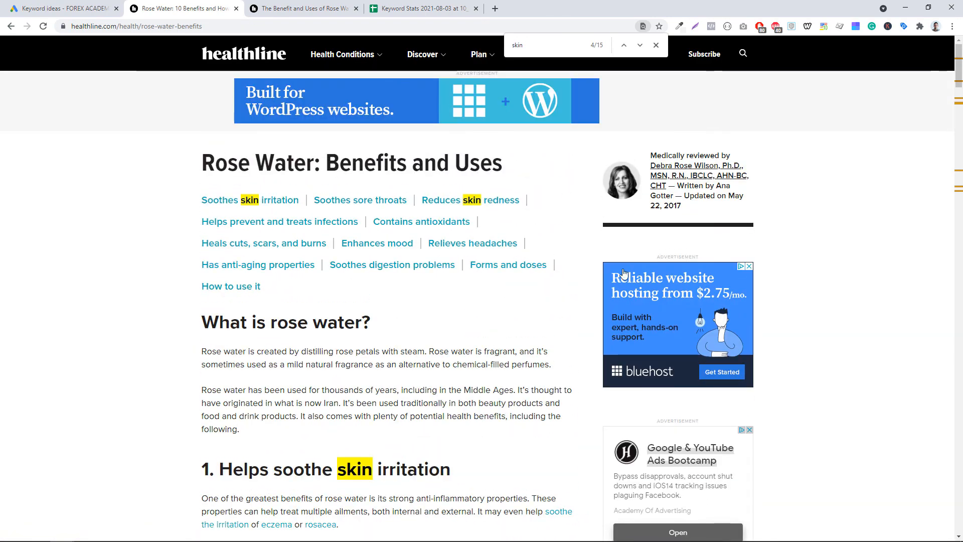
{"action": "scroll", "coordinate": [337, 396], "scroll_direction": "down", "scroll_amount": 1}
{"action": "scroll", "coordinate": [346, 381], "scroll_direction": "down", "scroll_amount": 5}
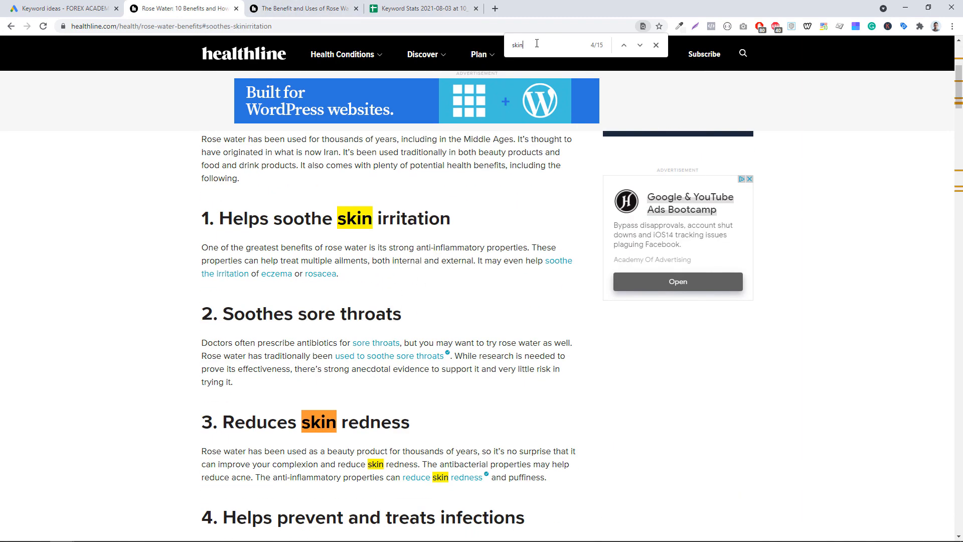
- Glance at the rose water for hair article and return to review the benefits article's headings containing "skin"
{"action": "left_click", "coordinate": [301, 9]}
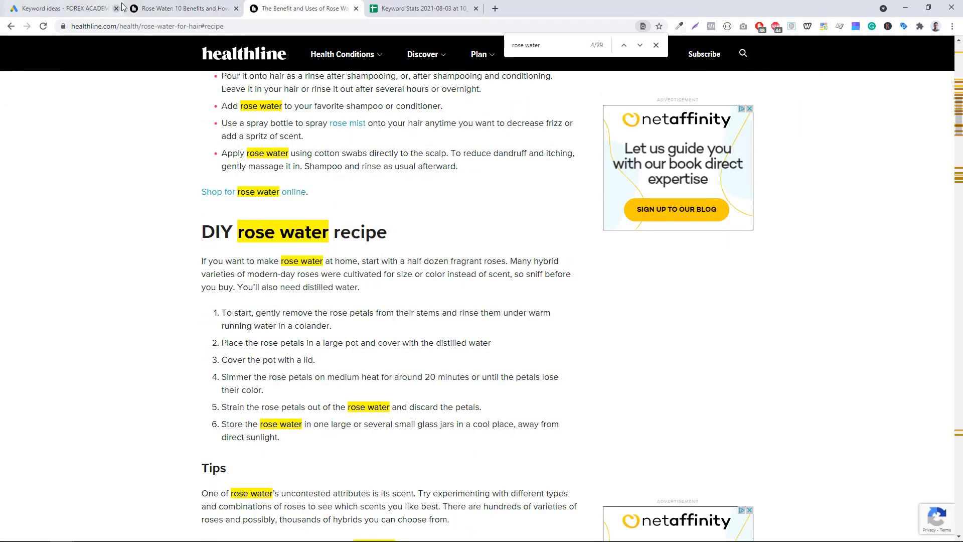
{"action": "left_click", "coordinate": [181, 9]}
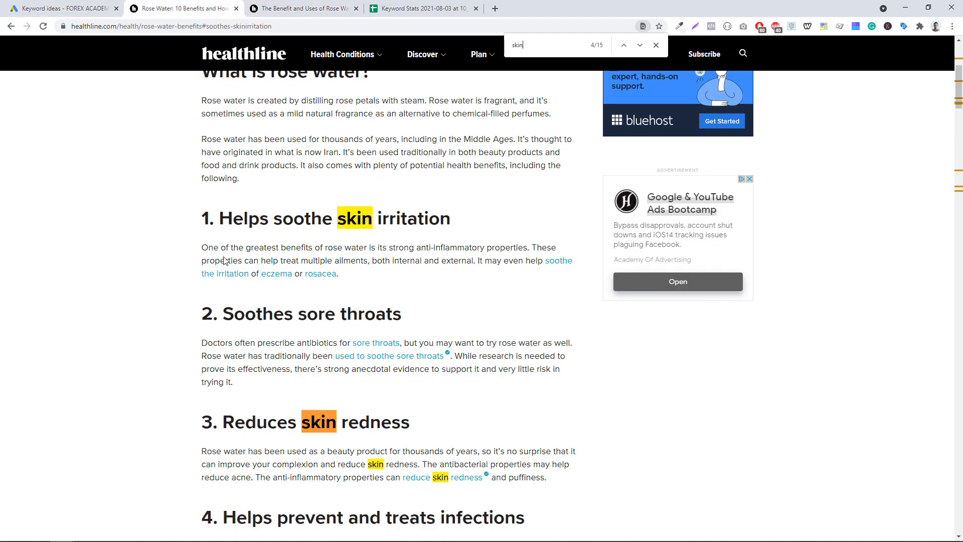
{"action": "scroll", "coordinate": [346, 356], "scroll_direction": "down", "scroll_amount": 11}
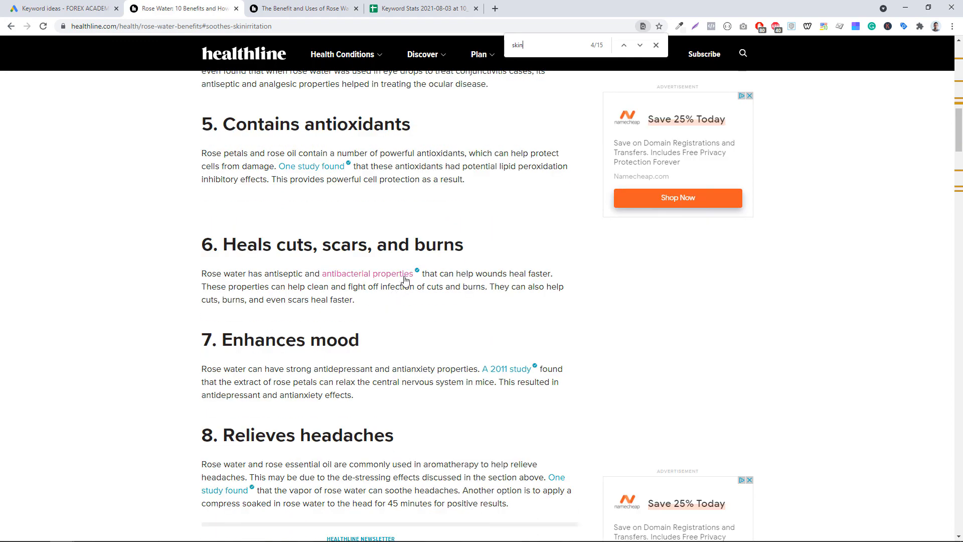
{"action": "scroll", "coordinate": [389, 327], "scroll_direction": "up", "scroll_amount": 10}
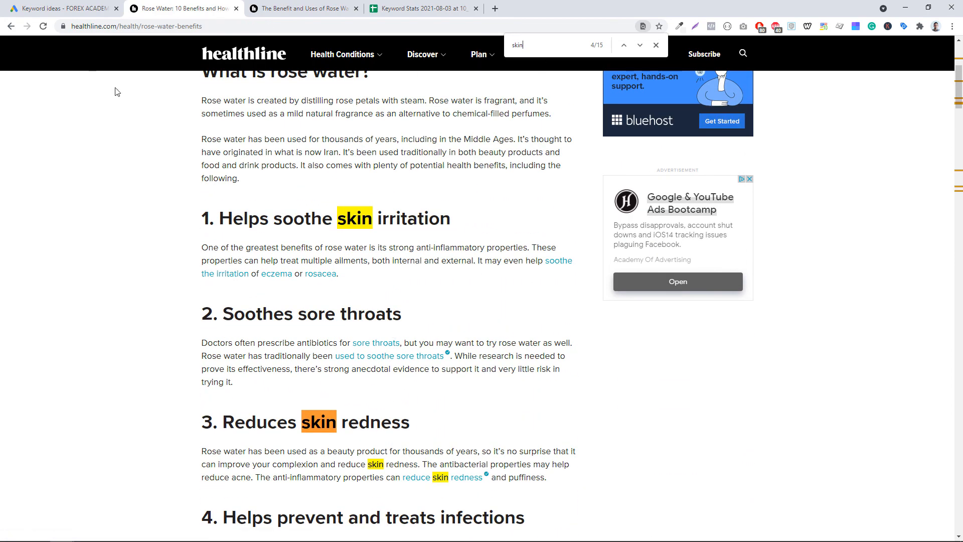
{"action": "scroll", "coordinate": [256, 173], "scroll_direction": "up", "scroll_amount": 4}
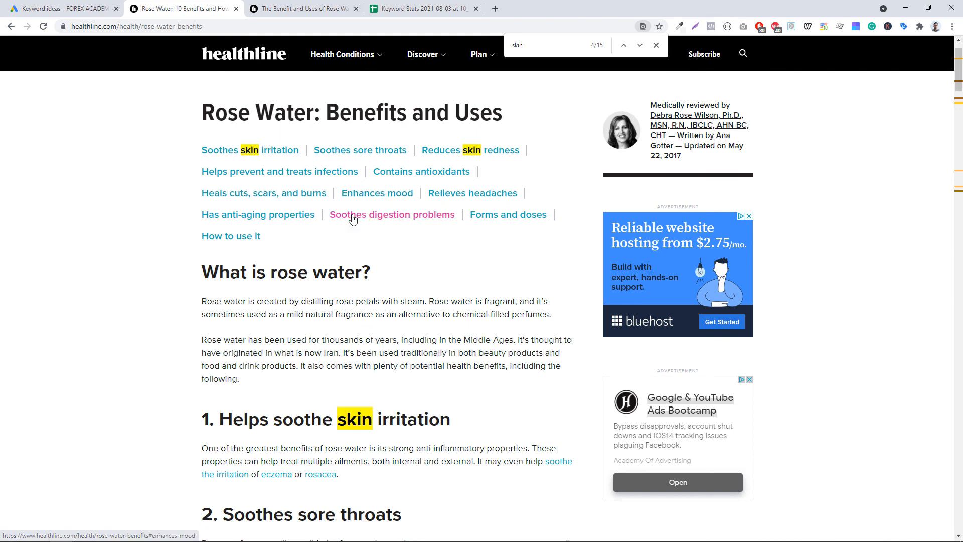
{"action": "scroll", "coordinate": [376, 295], "scroll_direction": "down", "scroll_amount": 3}
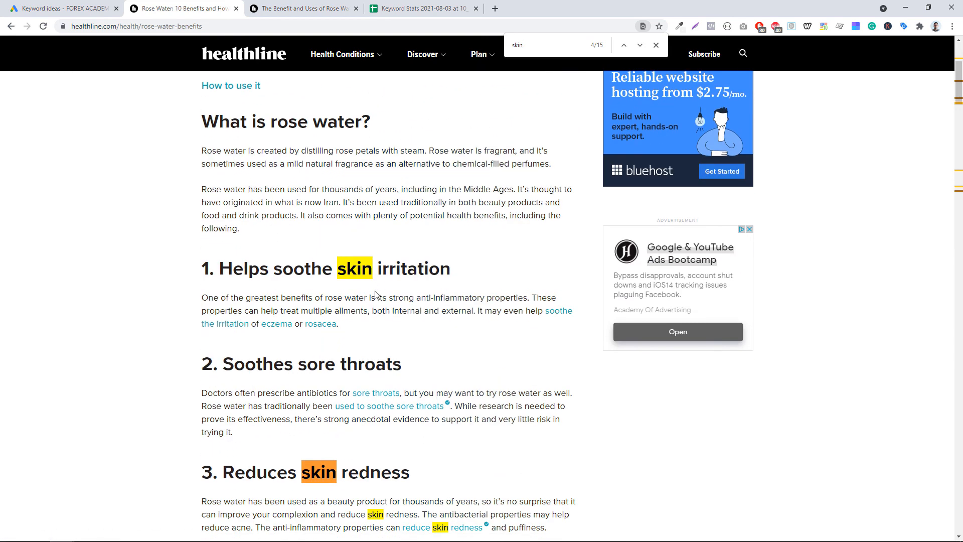